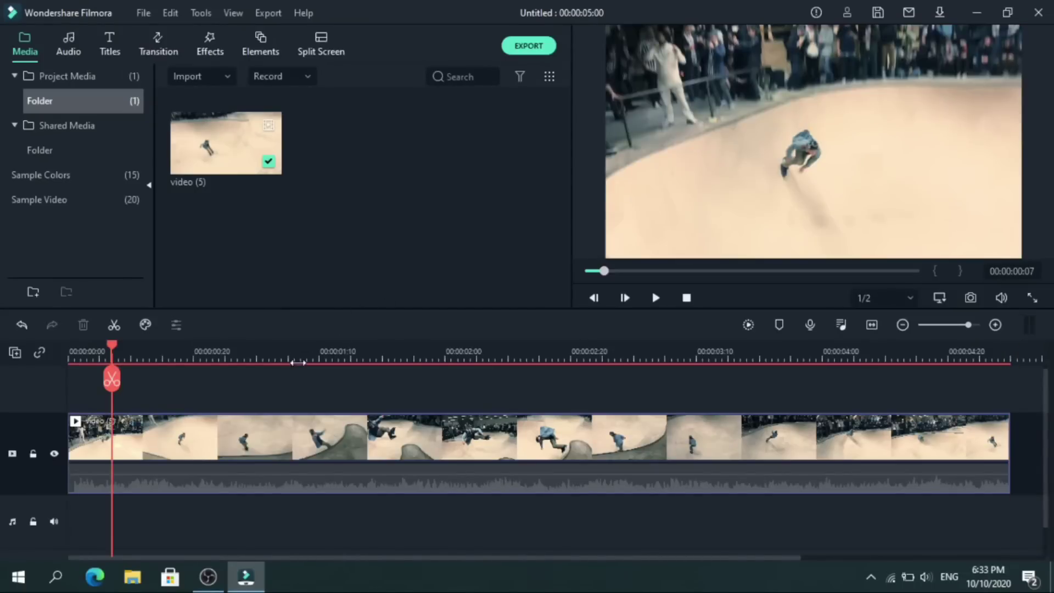
Step: Enable motion tracking on the skateboarding clip with a tight box around the skater, and start tracking
double_click(286, 452)
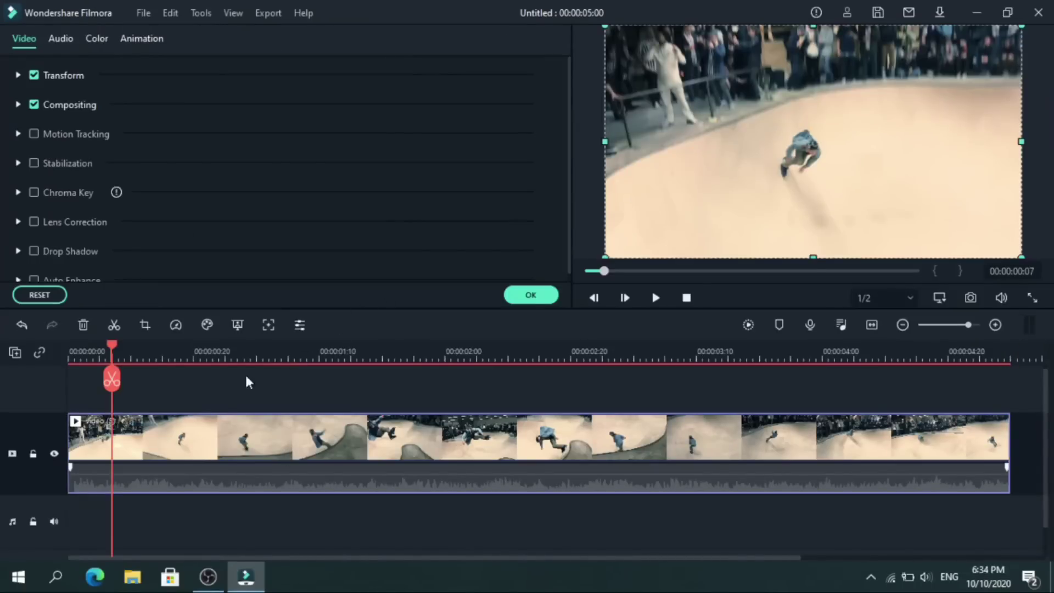
left_click(34, 134)
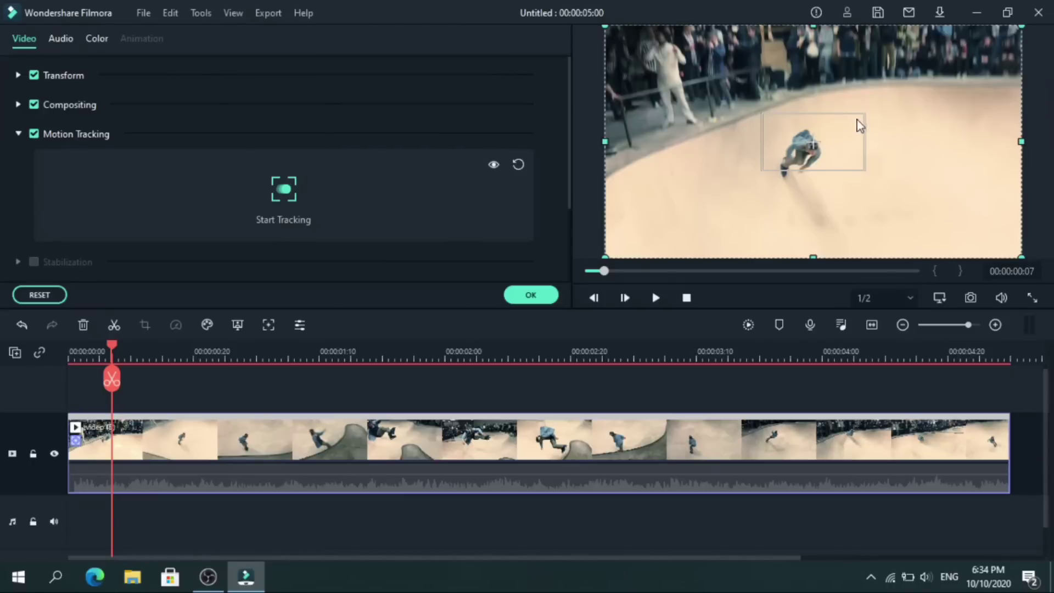
left_click(842, 142)
left_click_drag(842, 142, 833, 146)
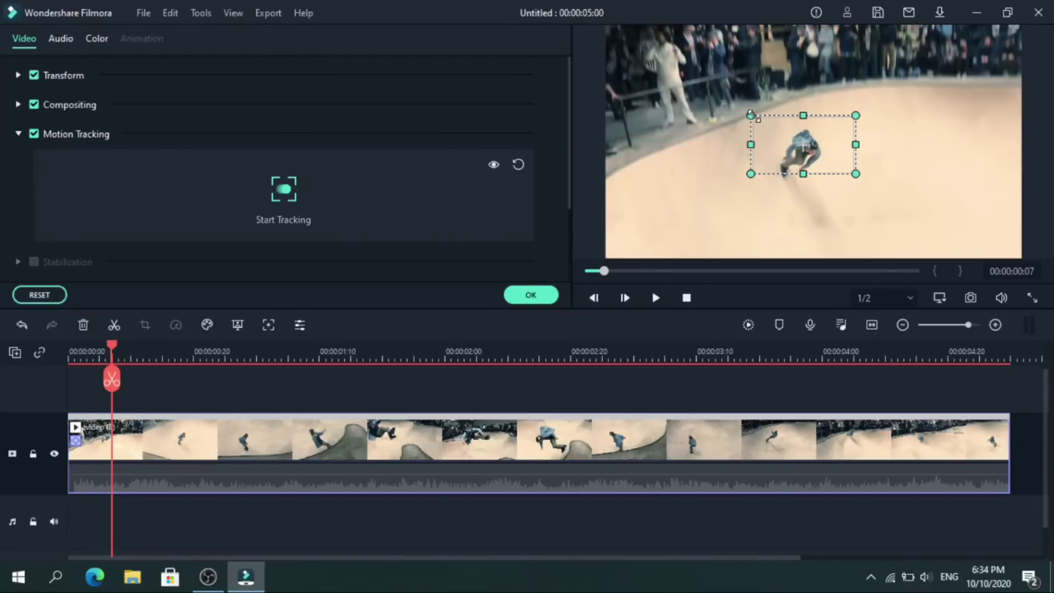
left_click_drag(769, 127, 802, 149)
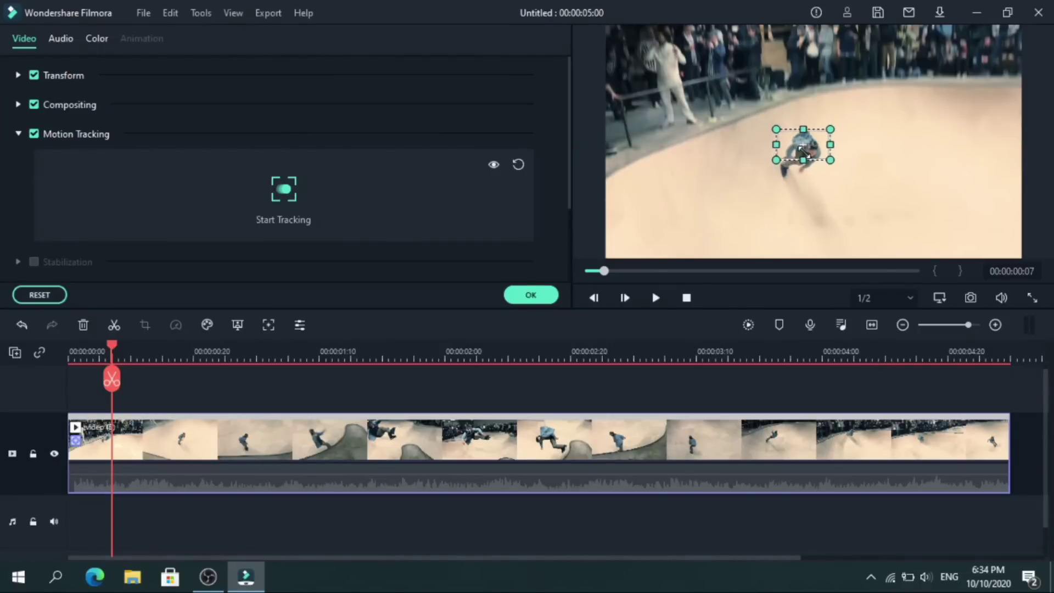
left_click(284, 206)
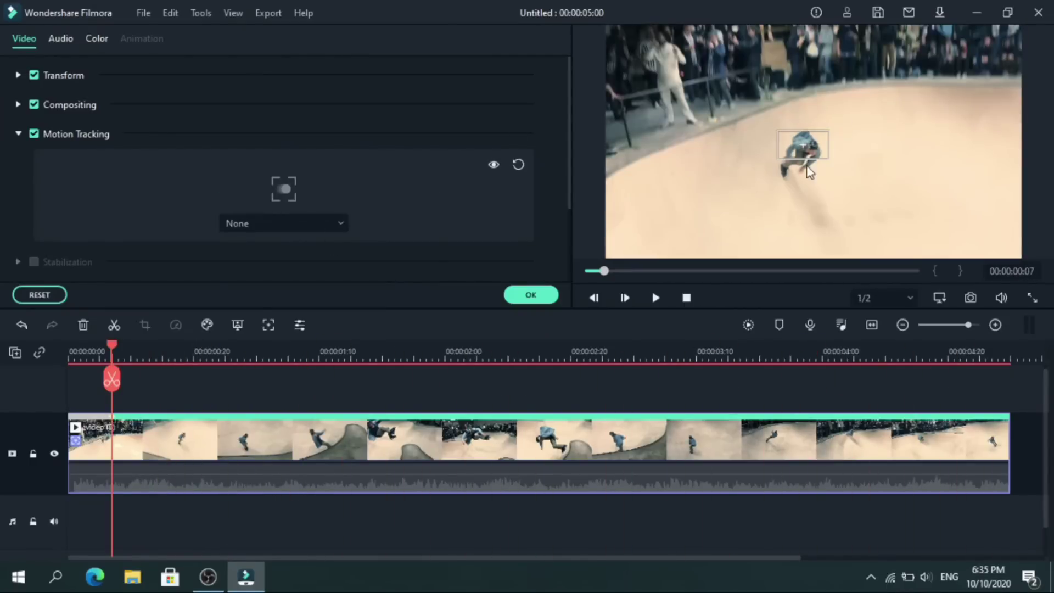
Step: Confirm the tracking, then add a shrunken Wow! sticker on its own track just above the skater
left_click(543, 295)
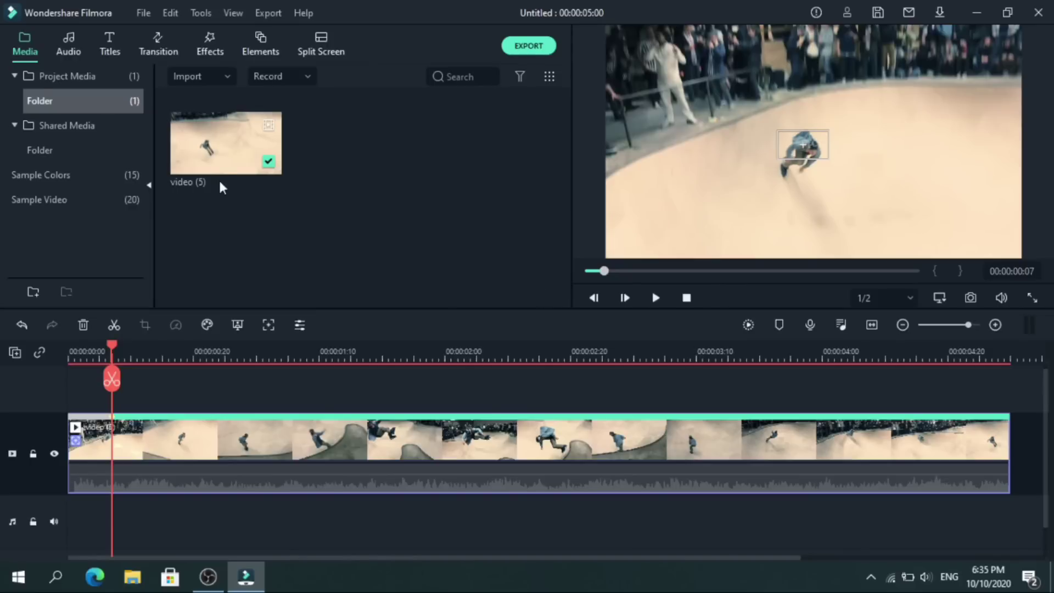
left_click(110, 44)
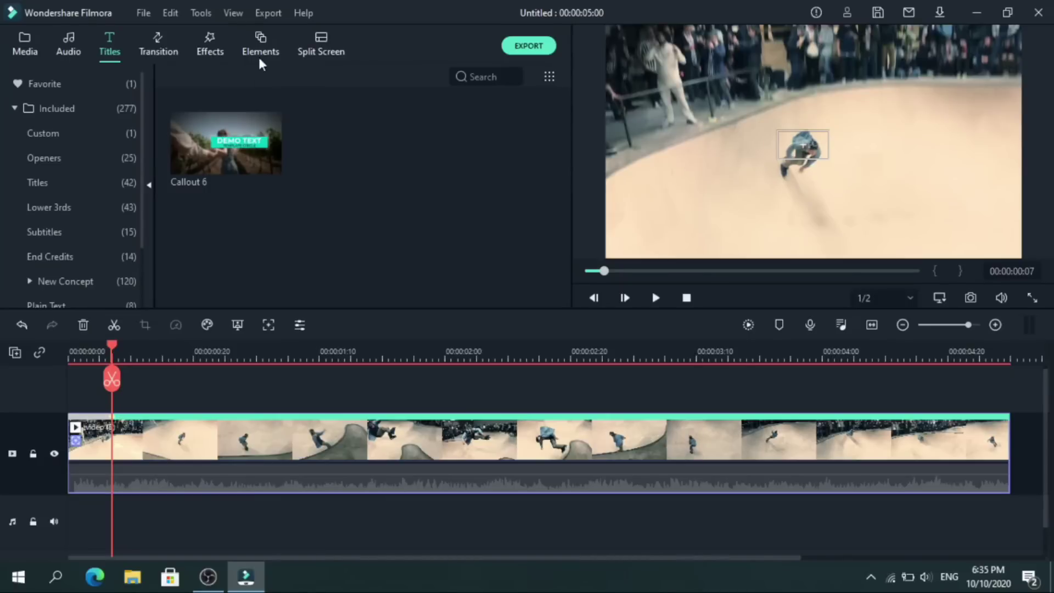
left_click(259, 36)
left_click_drag(472, 148, 44, 388)
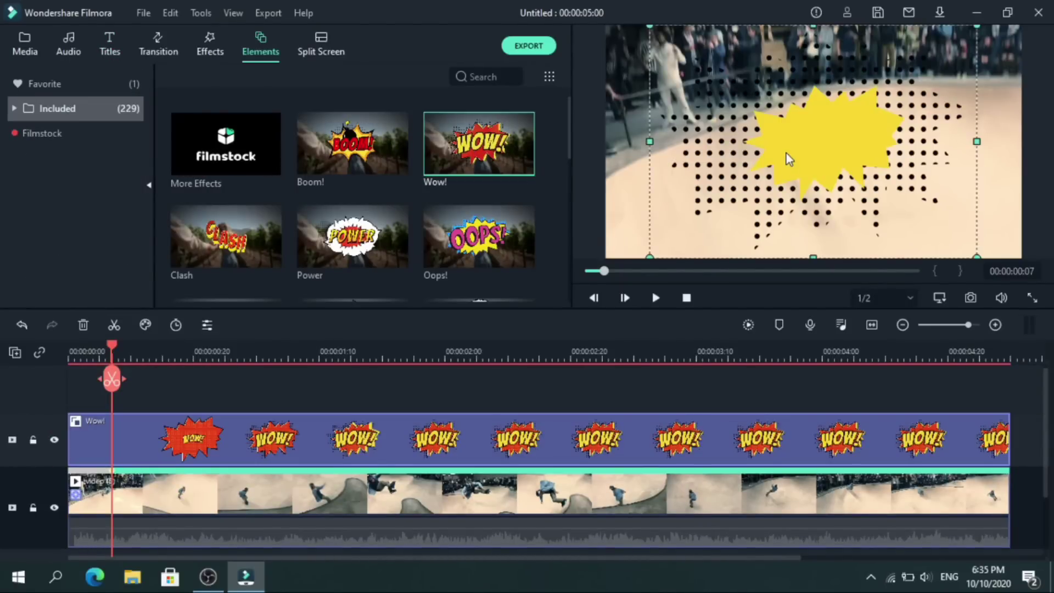
left_click_drag(649, 256, 876, 99)
left_click_drag(933, 70, 818, 117)
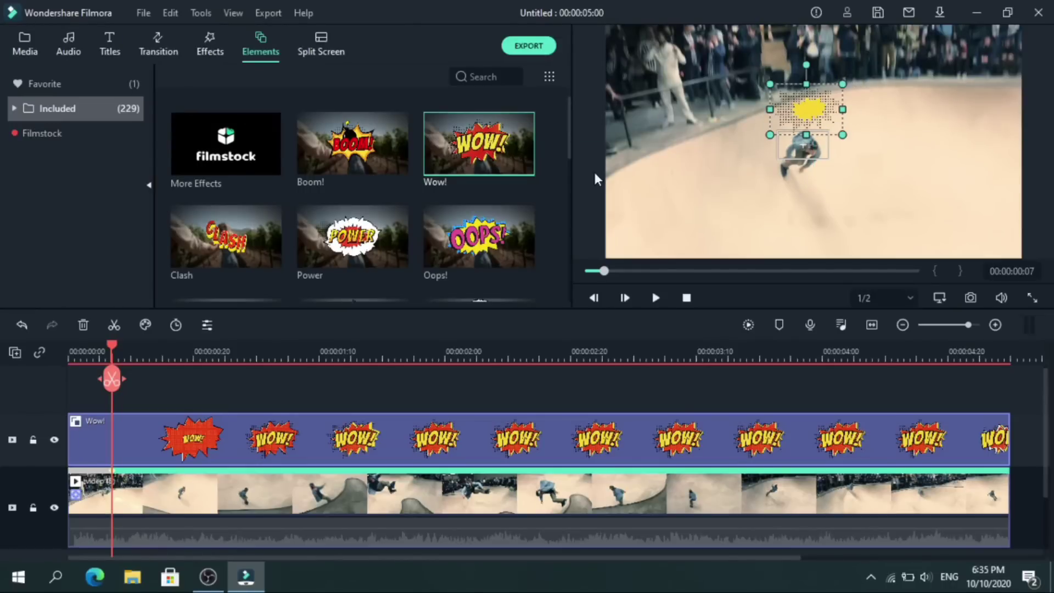
Step: Attach the Wow! sticker to the skater's motion track and play to confirm it follows him
double_click(291, 501)
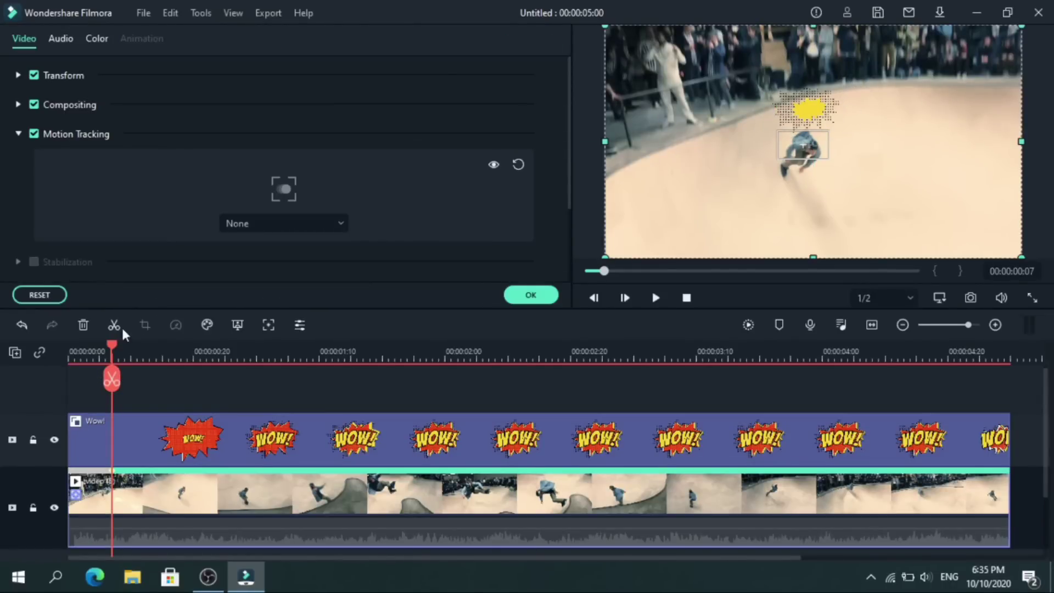
left_click(246, 225)
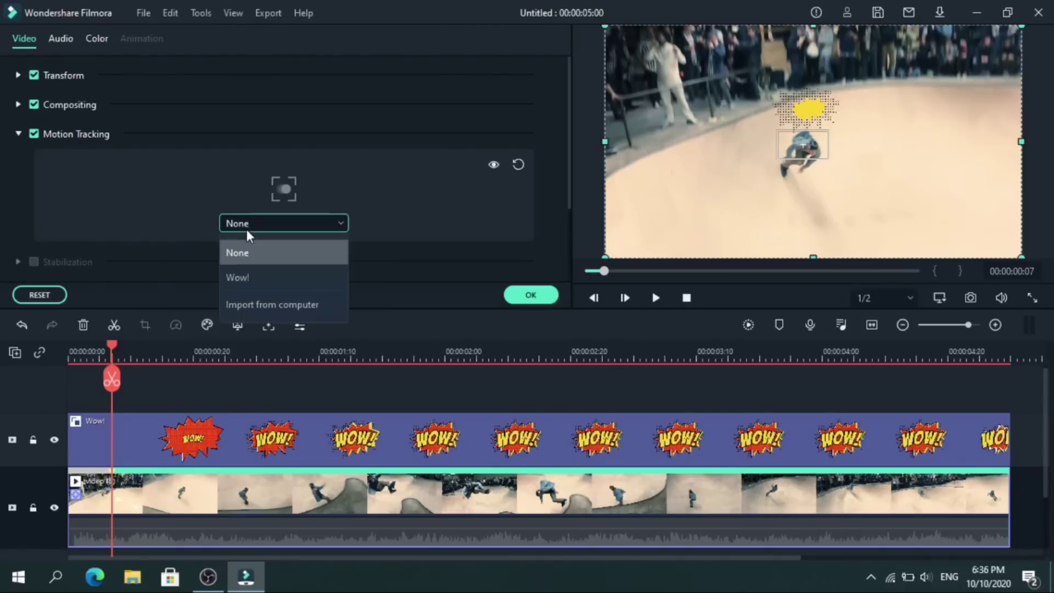
left_click(288, 277)
key("space")
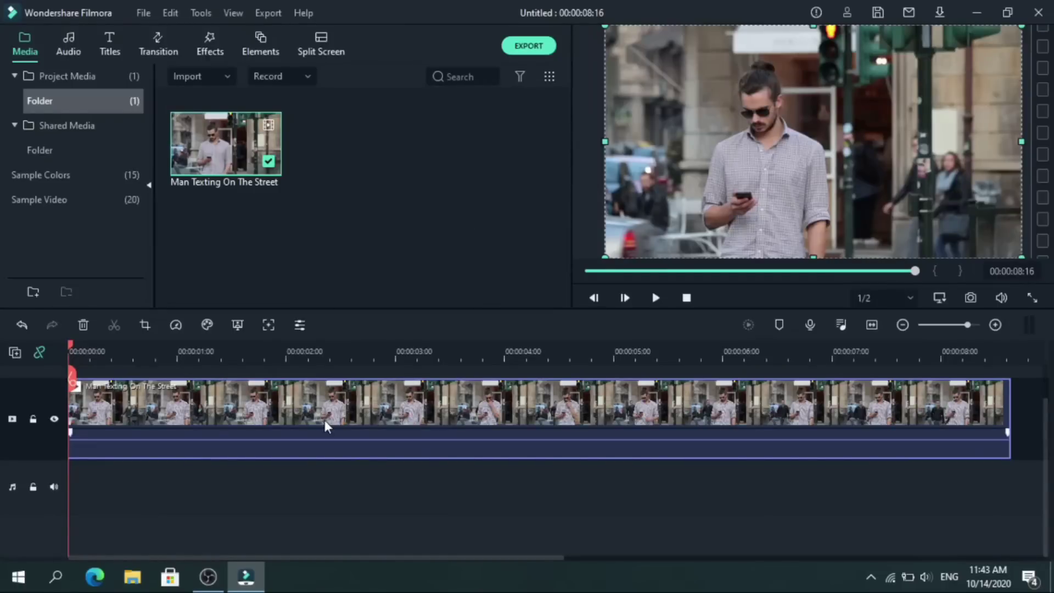
Step: Switch the street clip to custom animation and add its first keyframe at 00:00:01:03
double_click(279, 396)
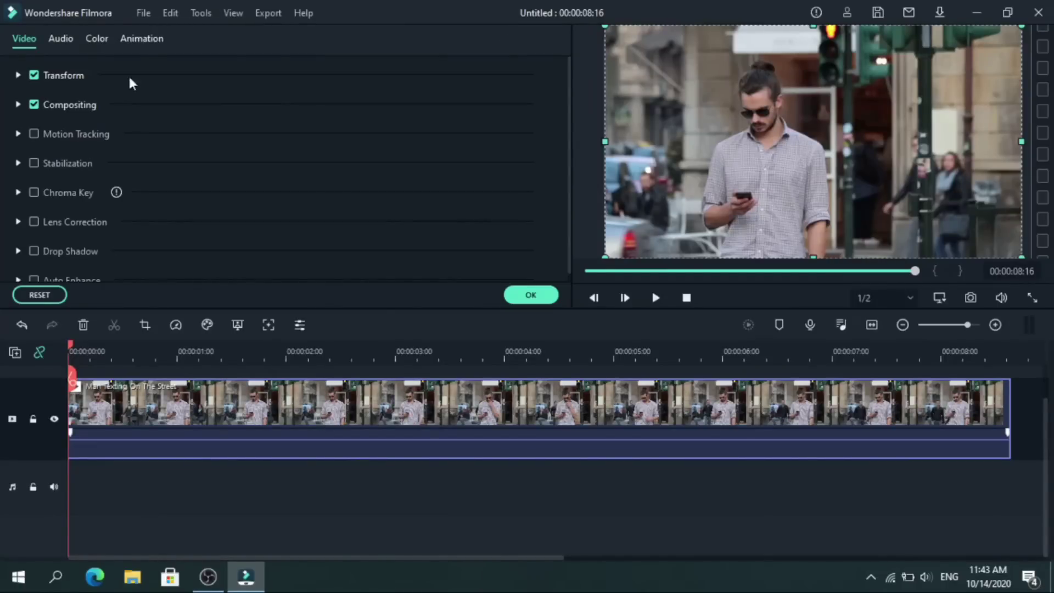
left_click(148, 39)
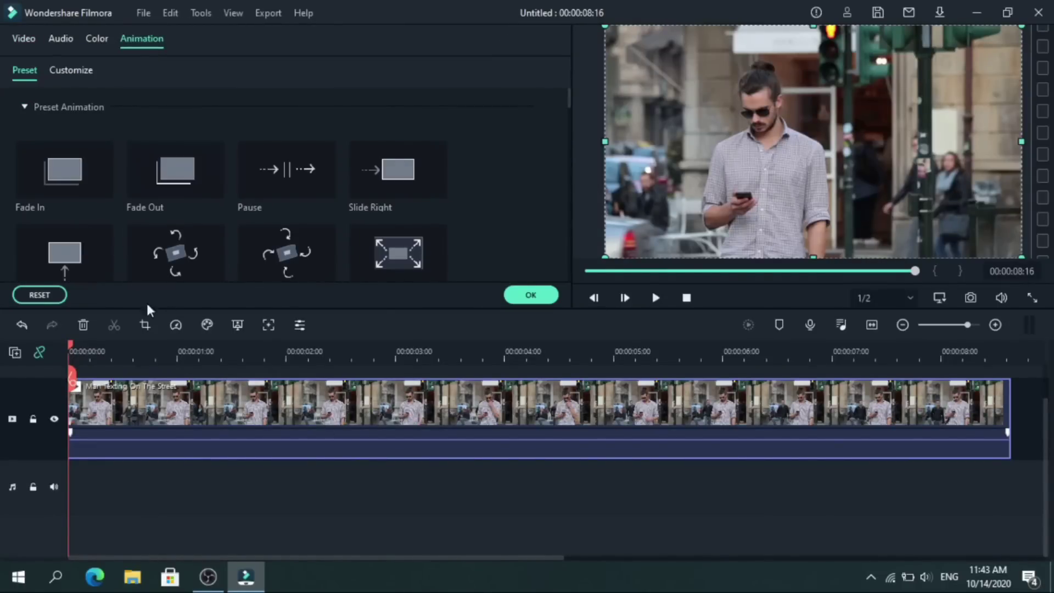
mouse_move(568, 100)
left_mouse_down()
mouse_move(568, 133)
mouse_move(569, 94)
left_mouse_up()
left_click(73, 71)
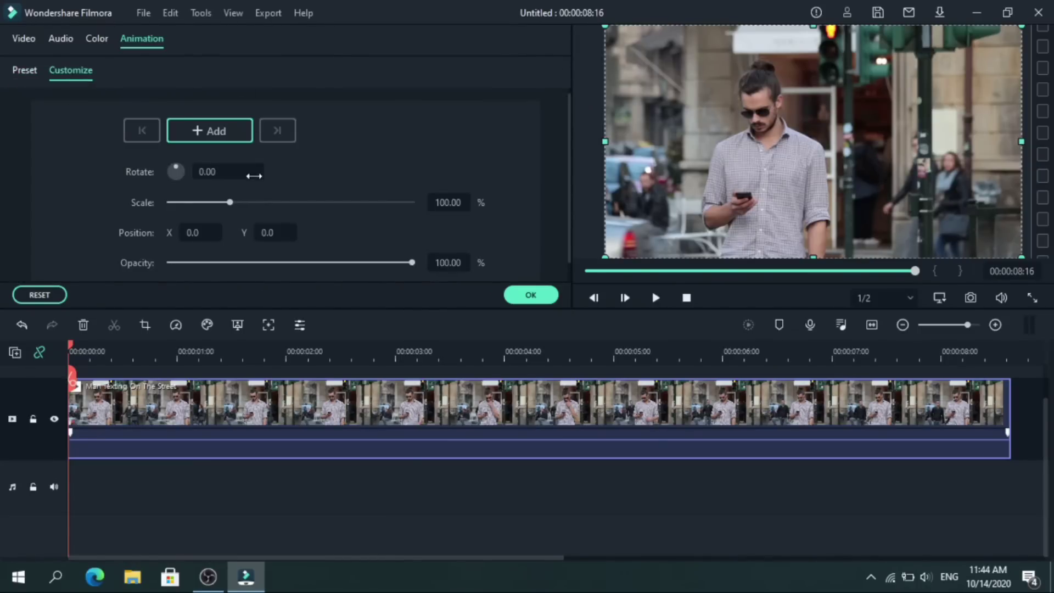
left_click(68, 346)
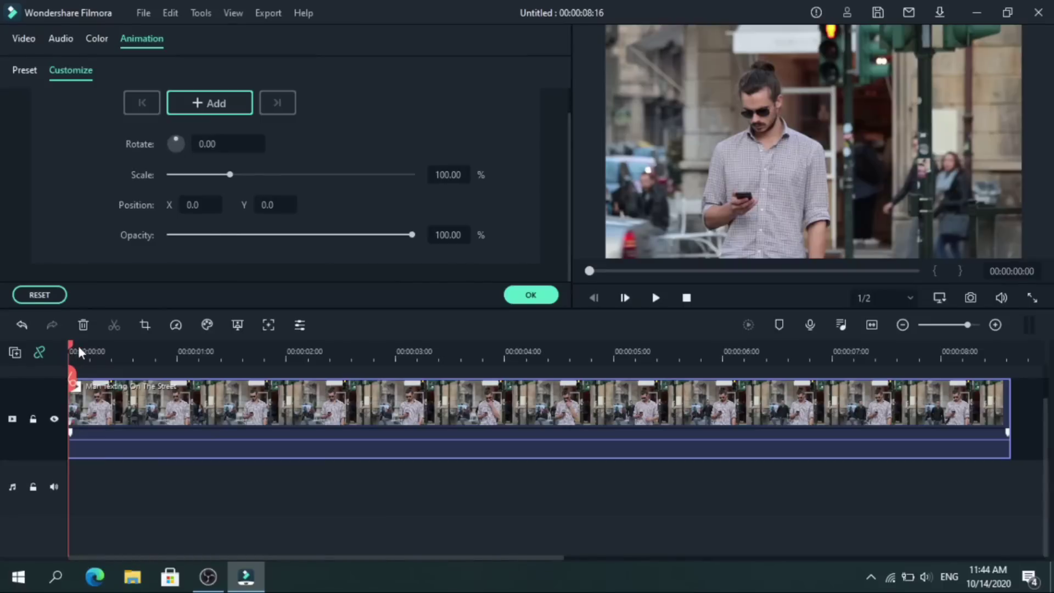
left_click_drag(77, 344, 190, 353)
left_click(204, 103)
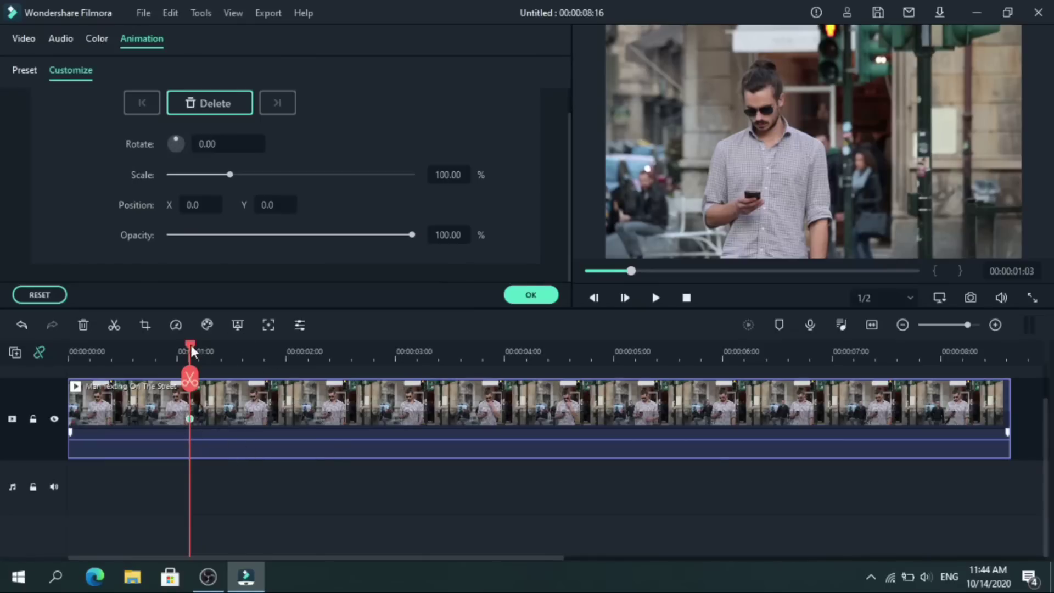
Step: Add a keyframe at 00:00:02:15 zooming to 122.29% scale, then preview the zoom
left_click_drag(190, 344, 351, 351)
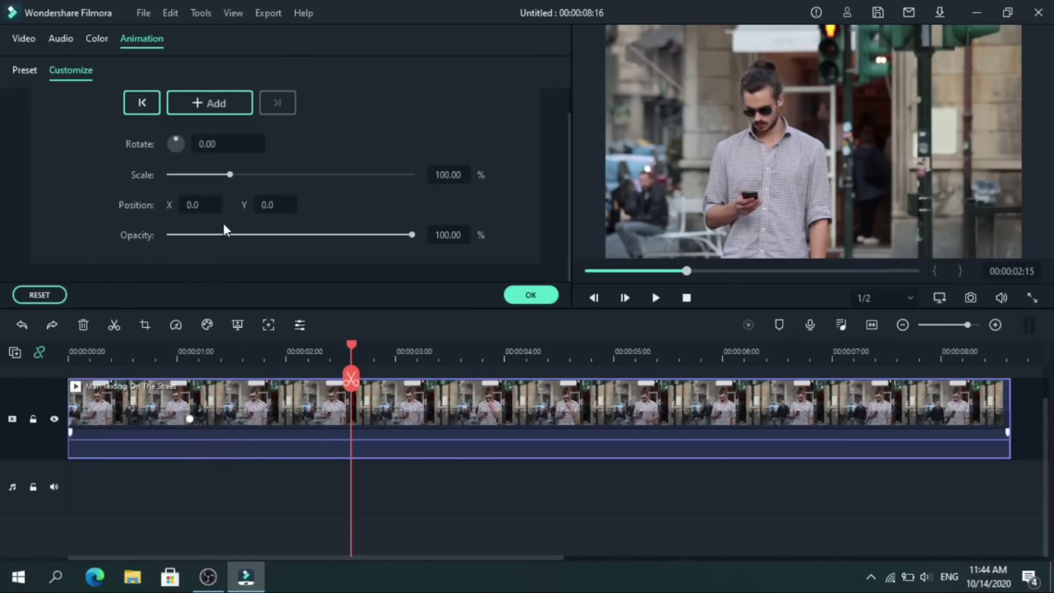
left_click(209, 102)
left_click_drag(232, 175, 247, 173)
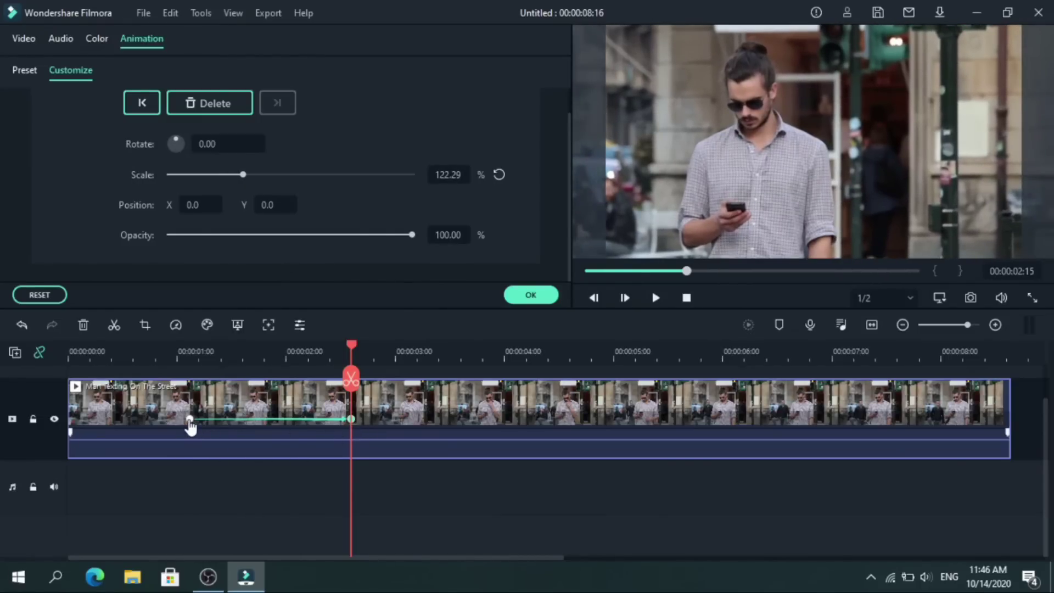
left_click(169, 355)
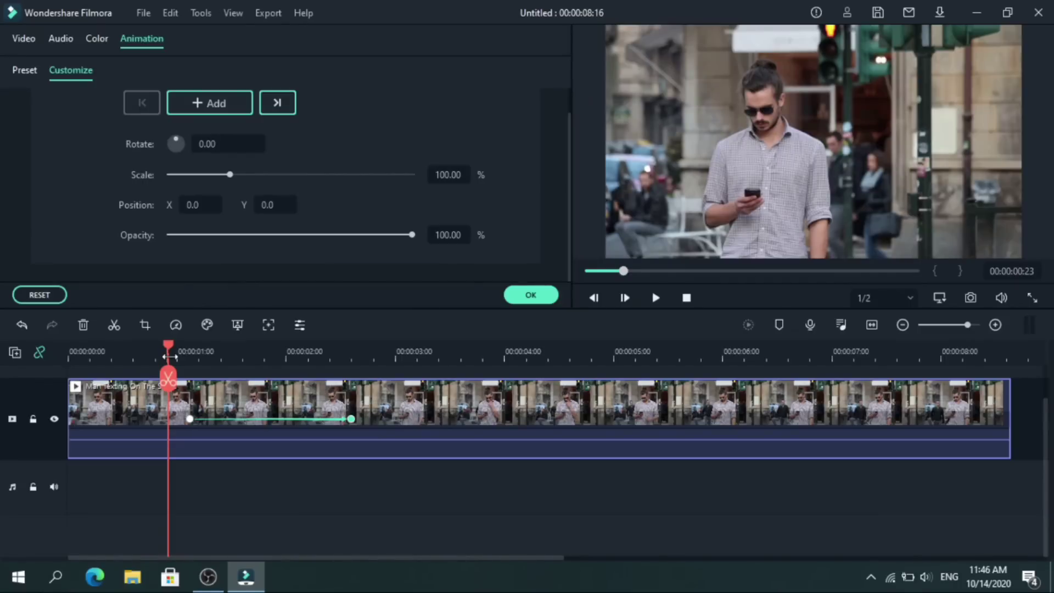
key("space")
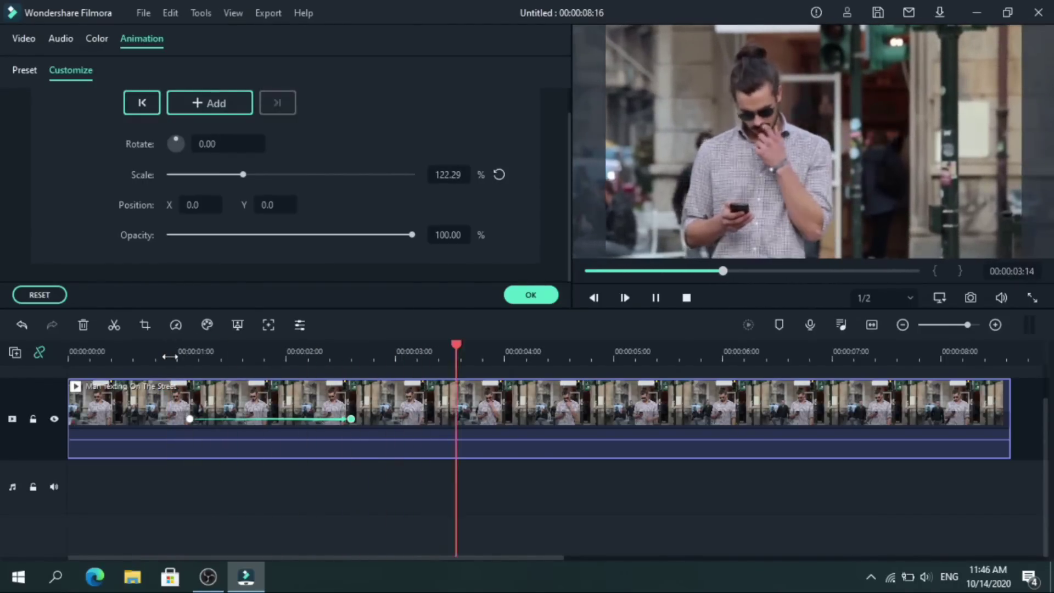
Step: Add a keyframe at 00:00:03:21 rotating the clip 6.34° and dimming opacity to about 54
left_click(481, 348)
key("Right")
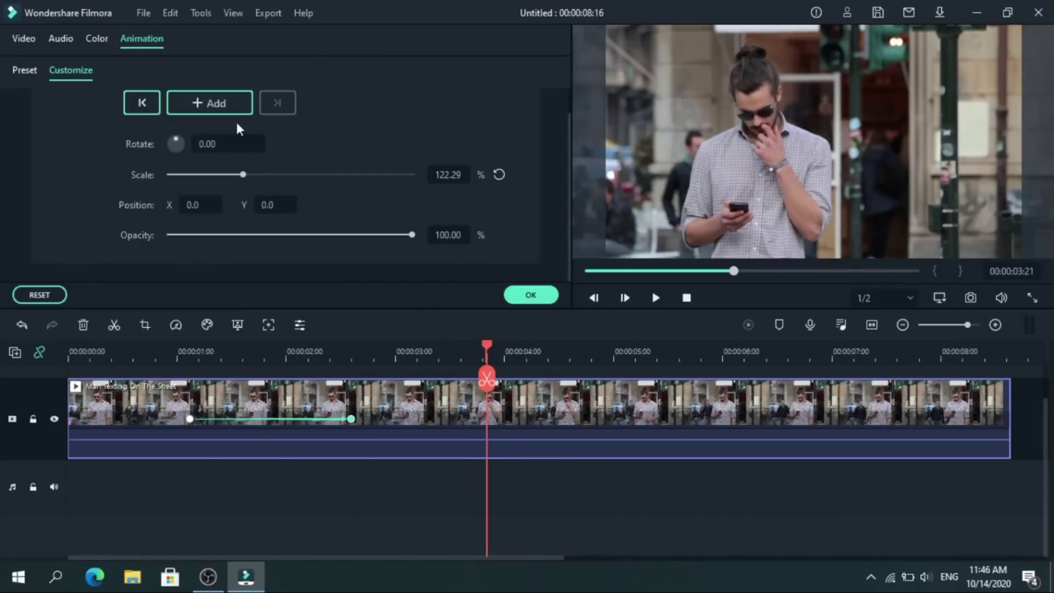
left_click(217, 113)
left_click_drag(176, 138, 324, 188)
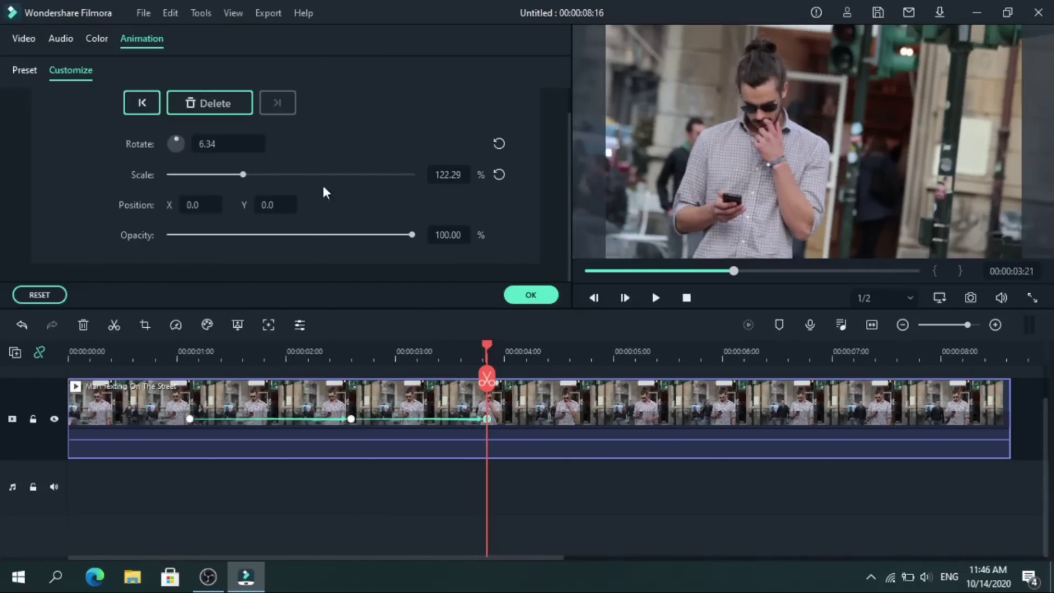
left_click_drag(394, 235, 301, 239)
Step: Add a keyframe at 00:00:05:09 resetting rotation, scale and opacity to defaults
left_click(652, 353)
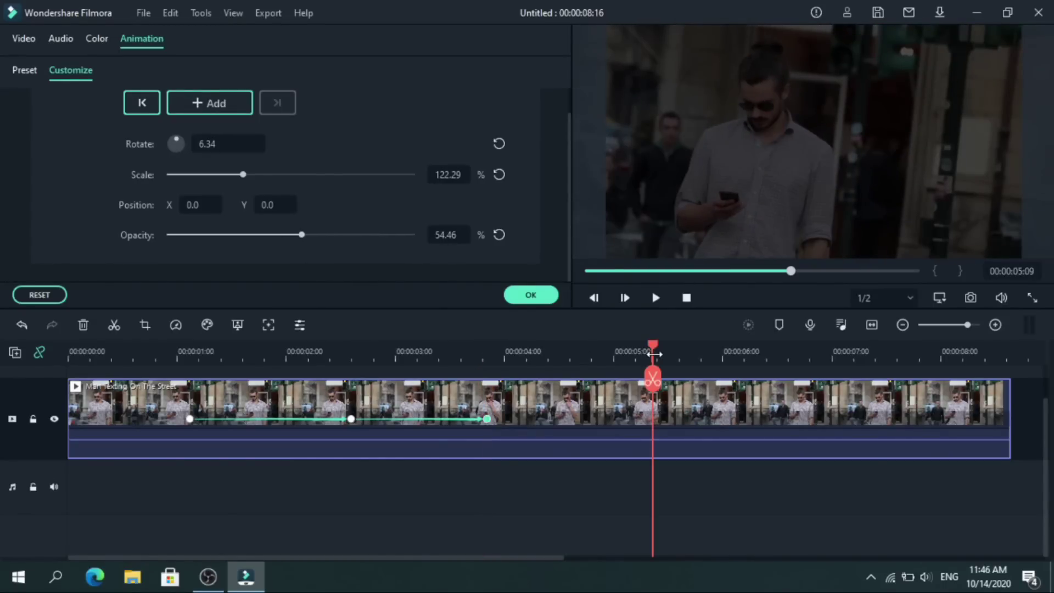
left_click(208, 102)
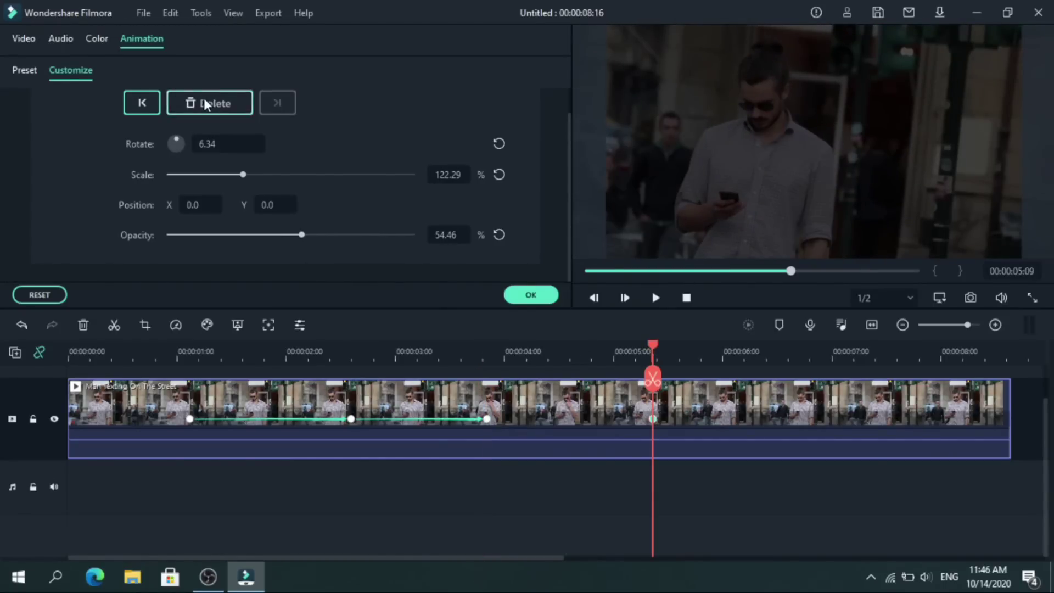
left_click(499, 143)
left_click(499, 175)
left_click(499, 235)
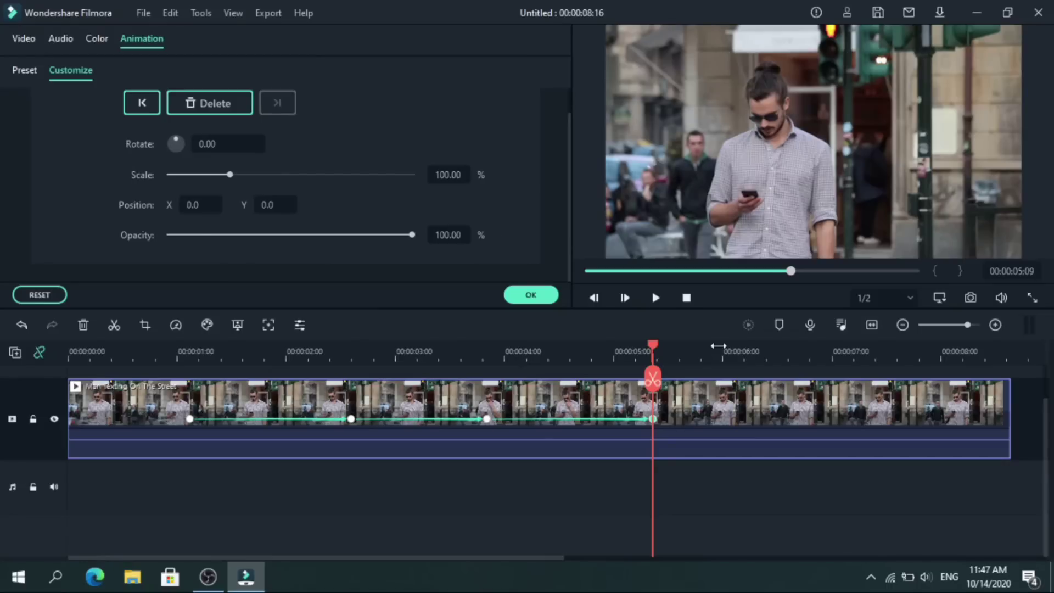
Step: Add a final keyframe at 00:00:07:16 spinning the clip to 1802.16° rotation
left_click(901, 355)
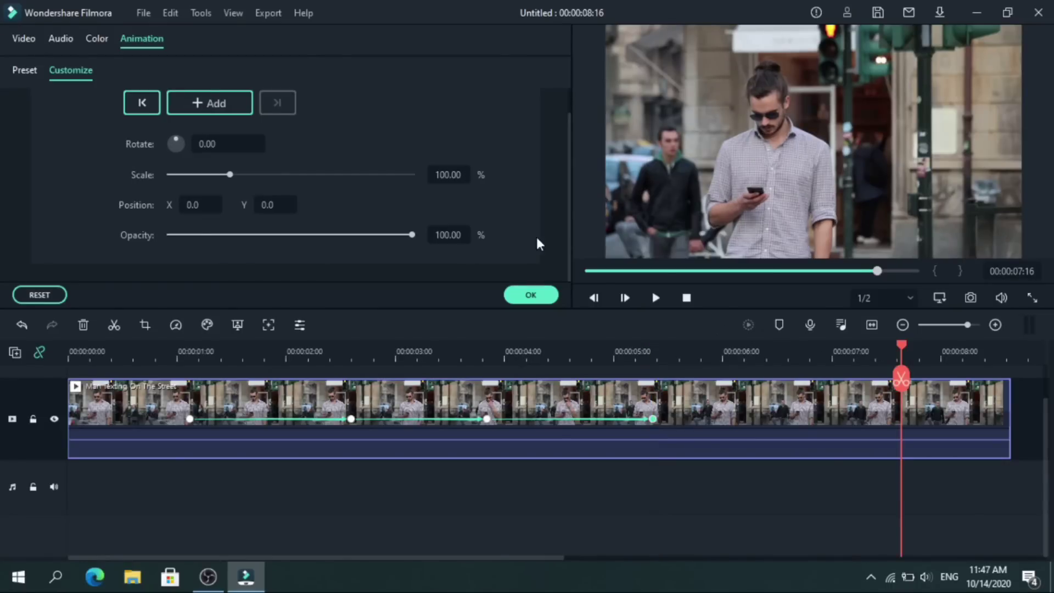
left_click(215, 105)
left_click_drag(176, 144, 331, 104)
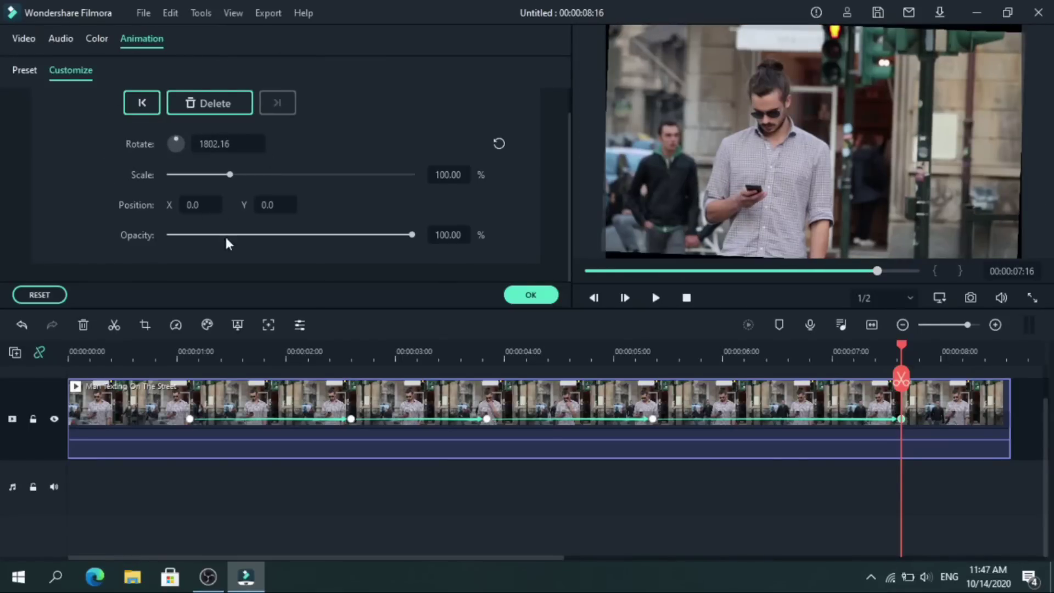
Step: Play back the keyframed animation from around one second
left_click(168, 355)
key("space")
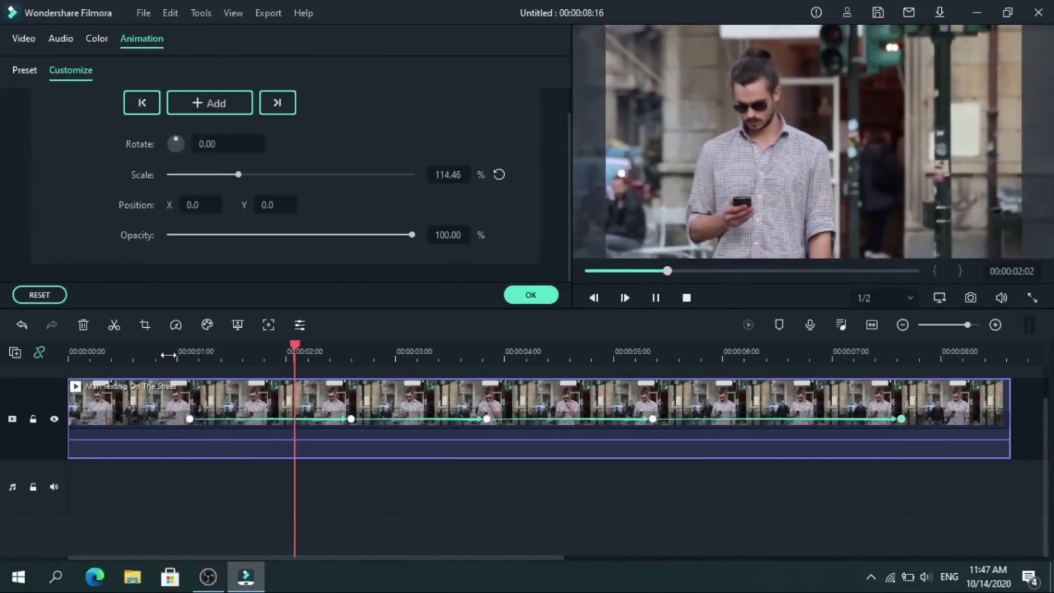
key("space")
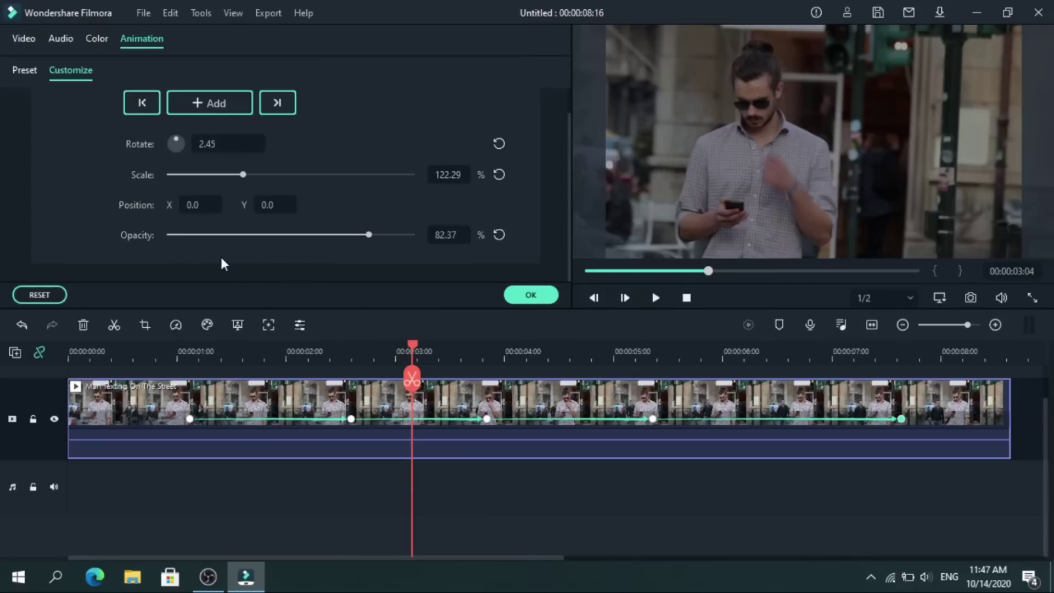
key("space")
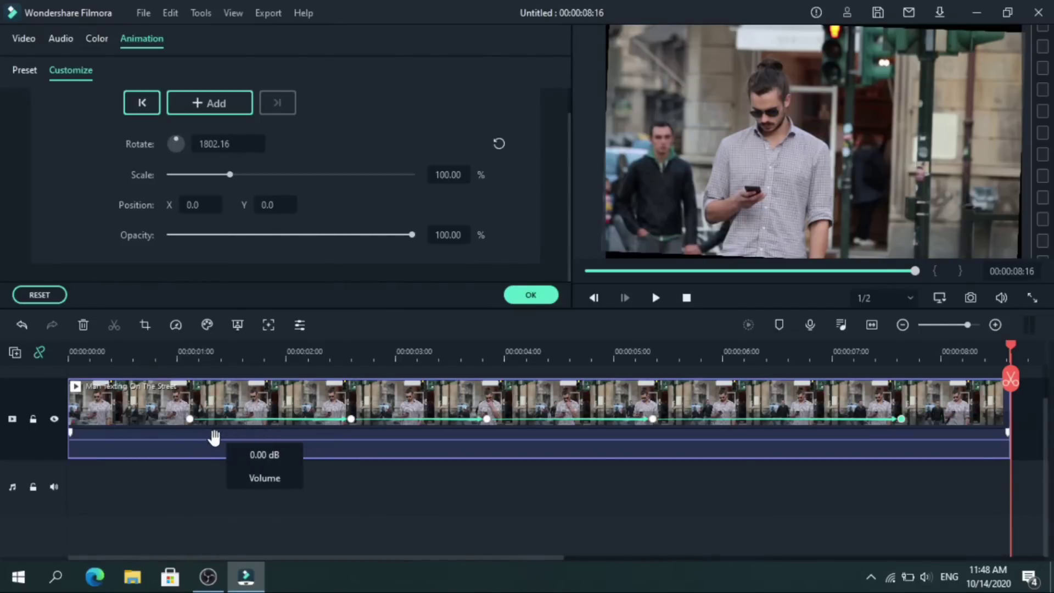
Step: Drag the first keyframe earlier toward the clip start and replay from 00:00:01:03
left_click(189, 419)
left_click_drag(190, 419, 133, 419)
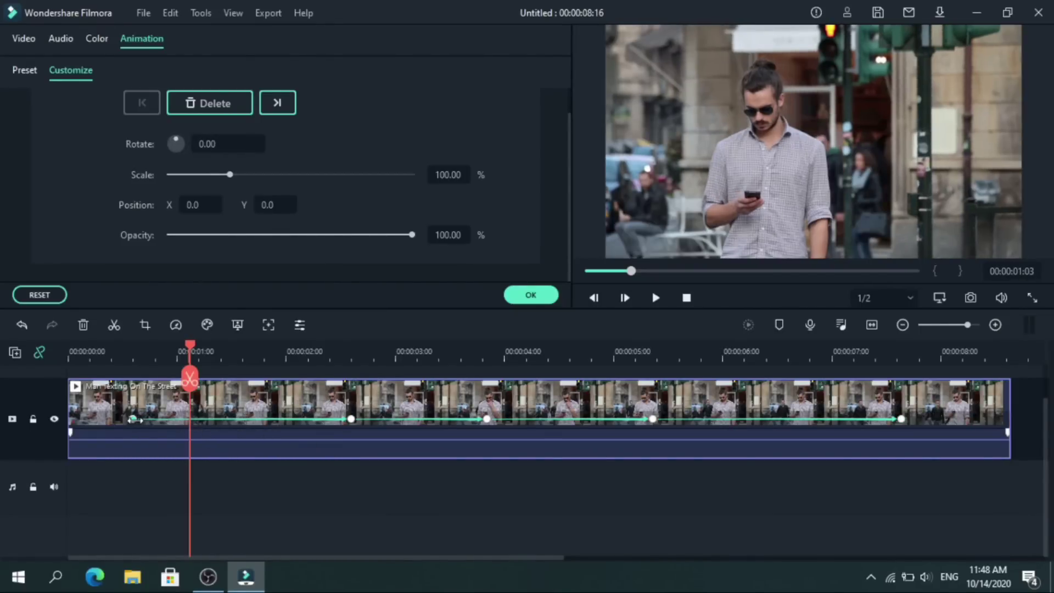
left_click(116, 354)
key("space")
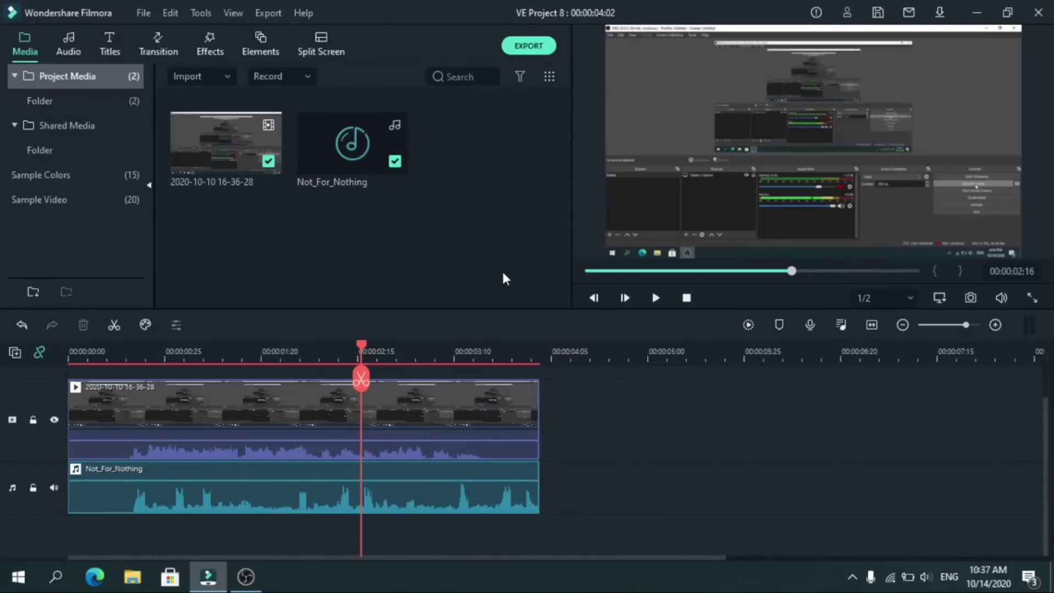
Step: Enable ducking on the screen-recording clip's audio and set the ducking amount to 32%
left_click(440, 420)
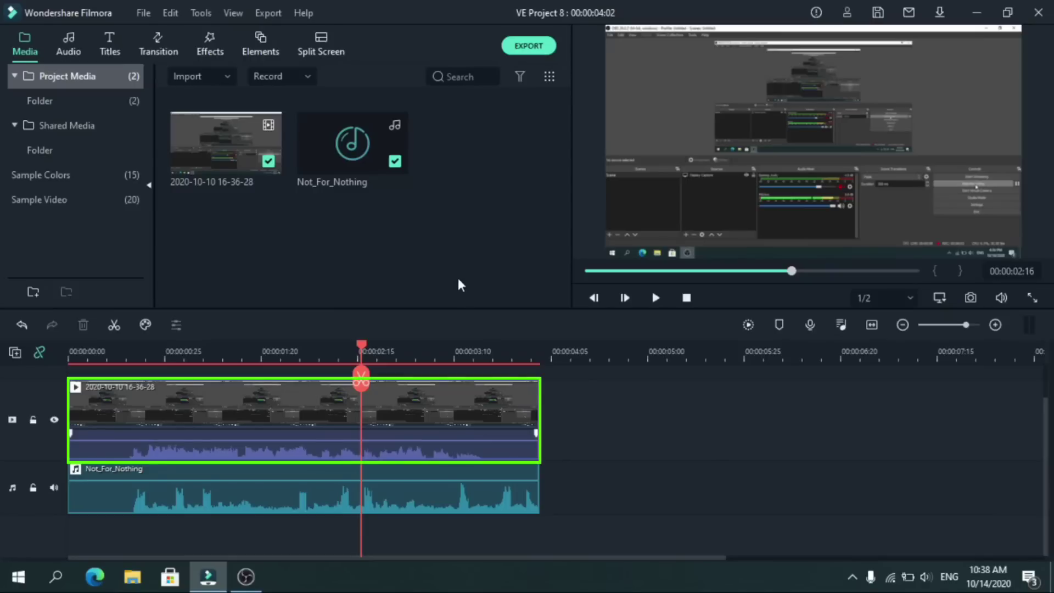
double_click(440, 421)
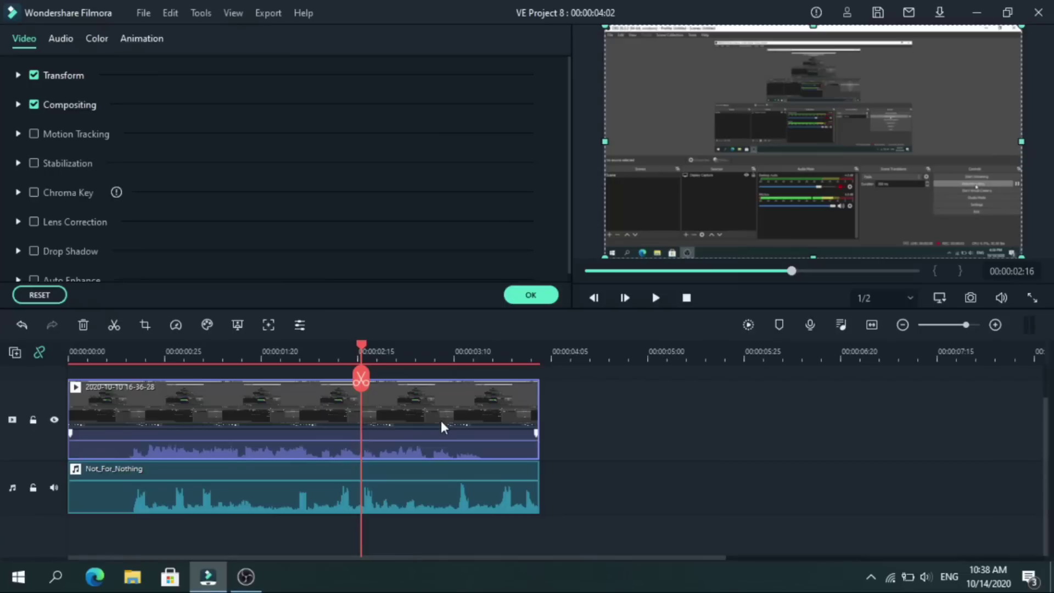
left_click(64, 39)
scroll(316, 208, "down", 2)
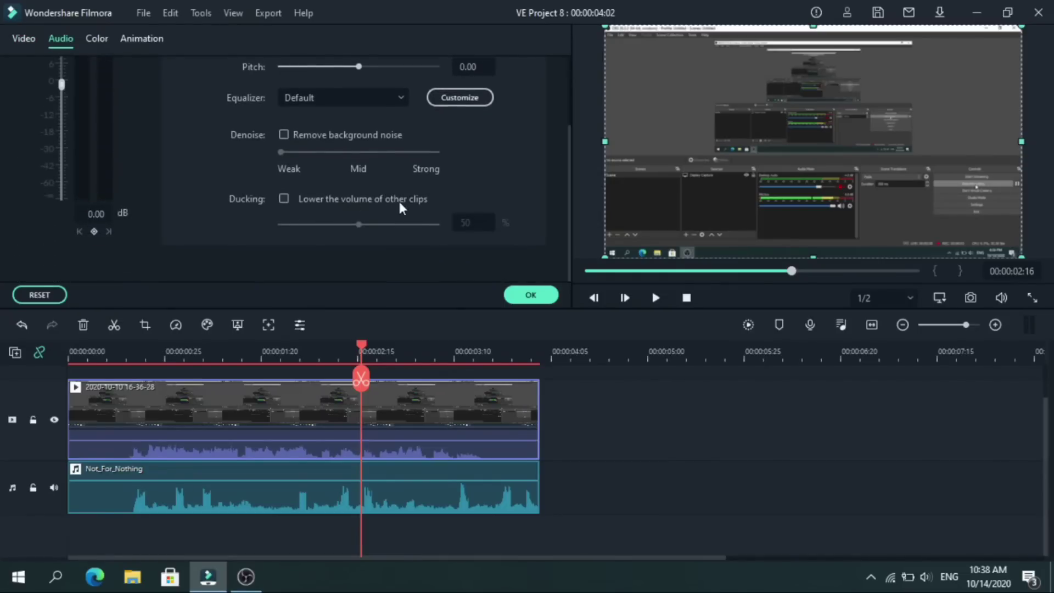
left_click(284, 198)
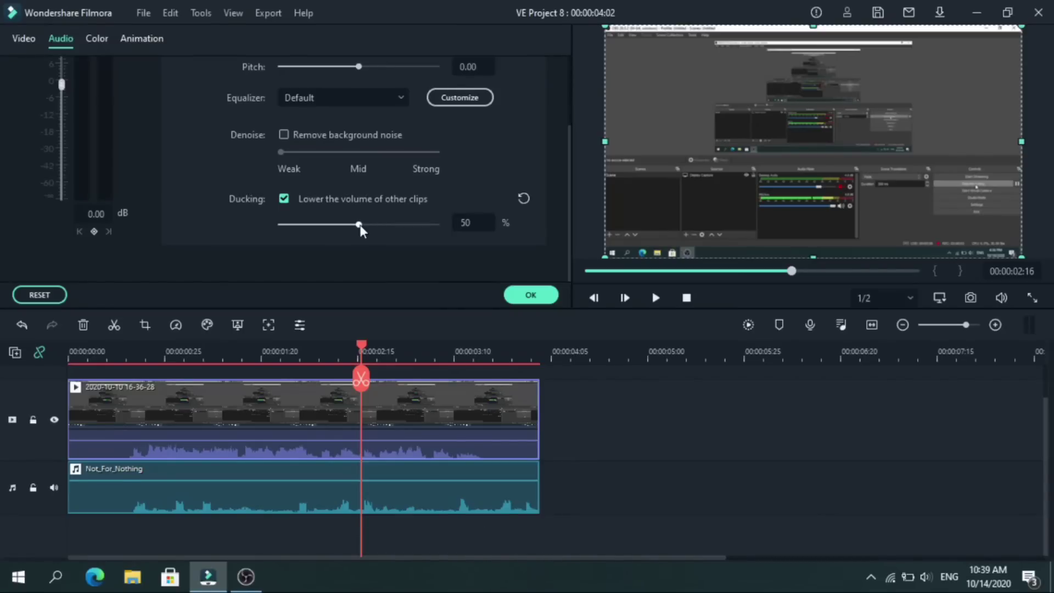
left_click_drag(360, 225, 405, 226)
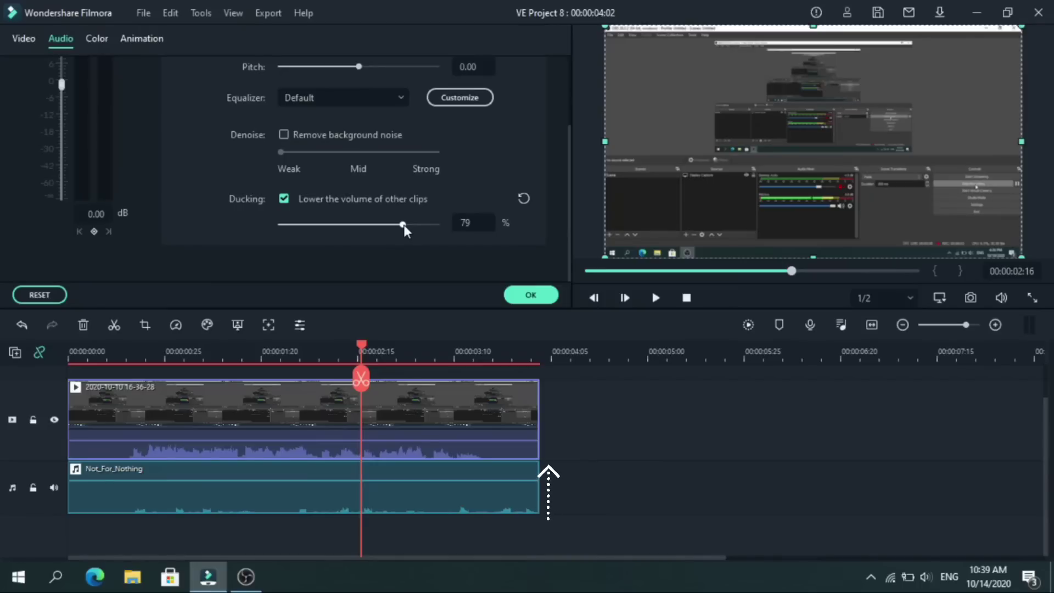
left_click_drag(403, 225, 321, 225)
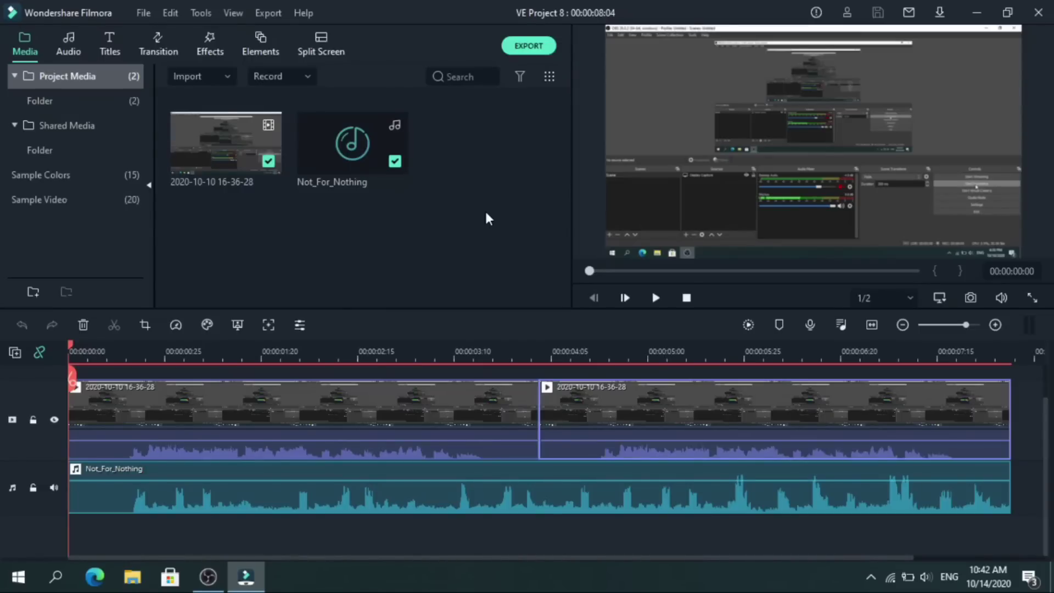
Step: Select the second screen-recording clip and tick Ducking in its Adjust Audio settings
left_click_drag(495, 367, 602, 420)
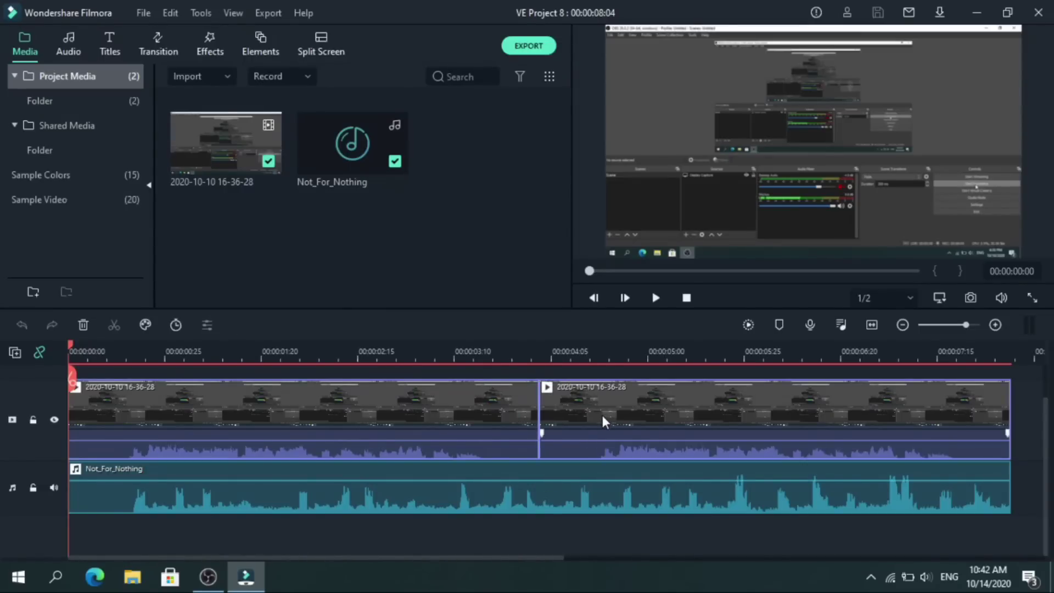
right_click(602, 415)
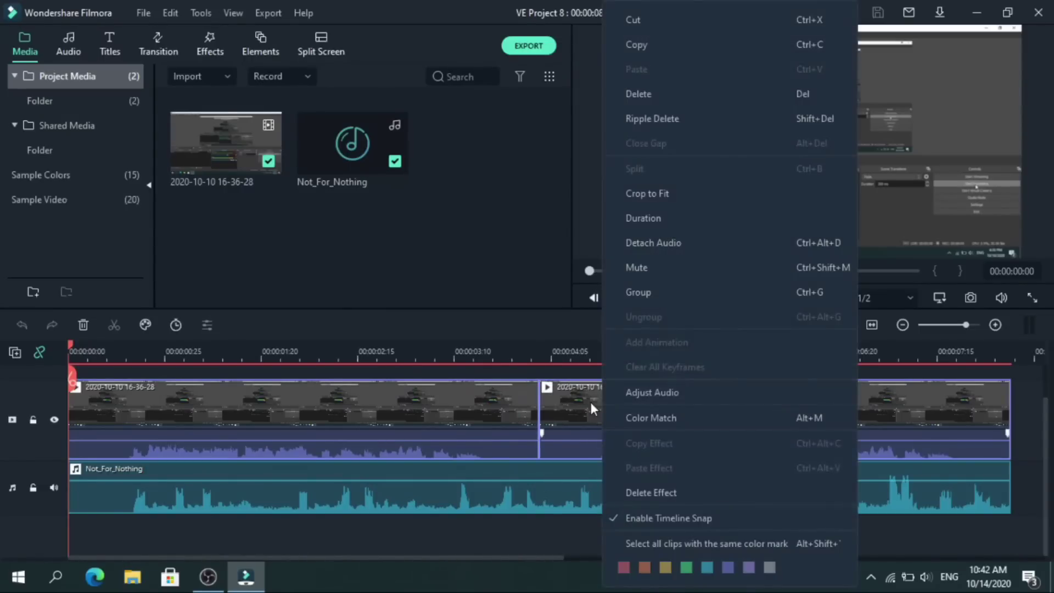
left_click(673, 391)
scroll(562, 246, "down", 5)
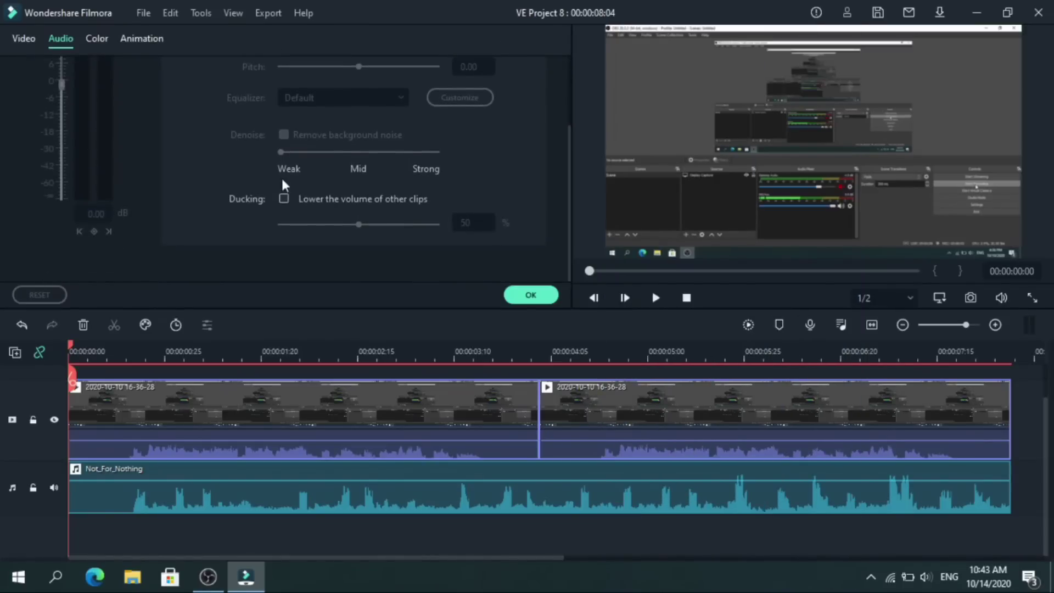
left_click(284, 199)
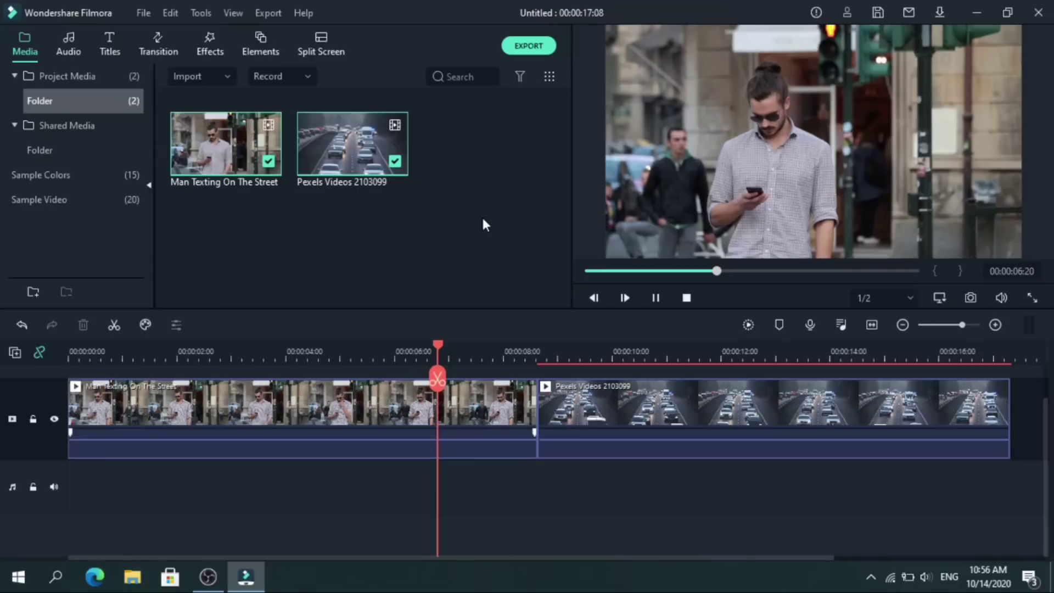
Step: At 00:00:09:12 on the traffic clip, turn on Color Match with Comparison View
left_click(603, 351)
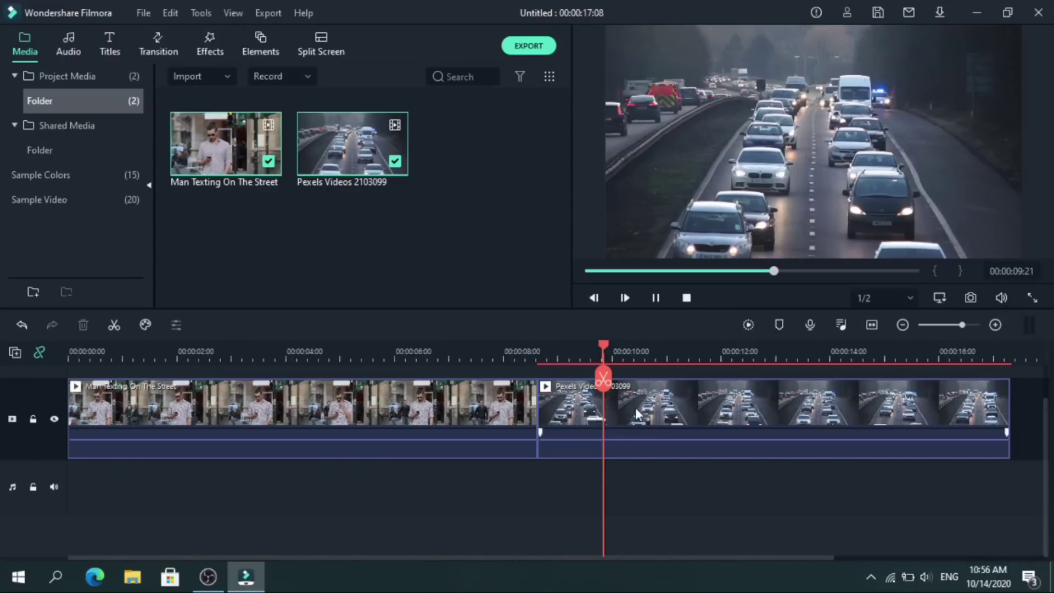
left_click_drag(472, 353, 585, 353)
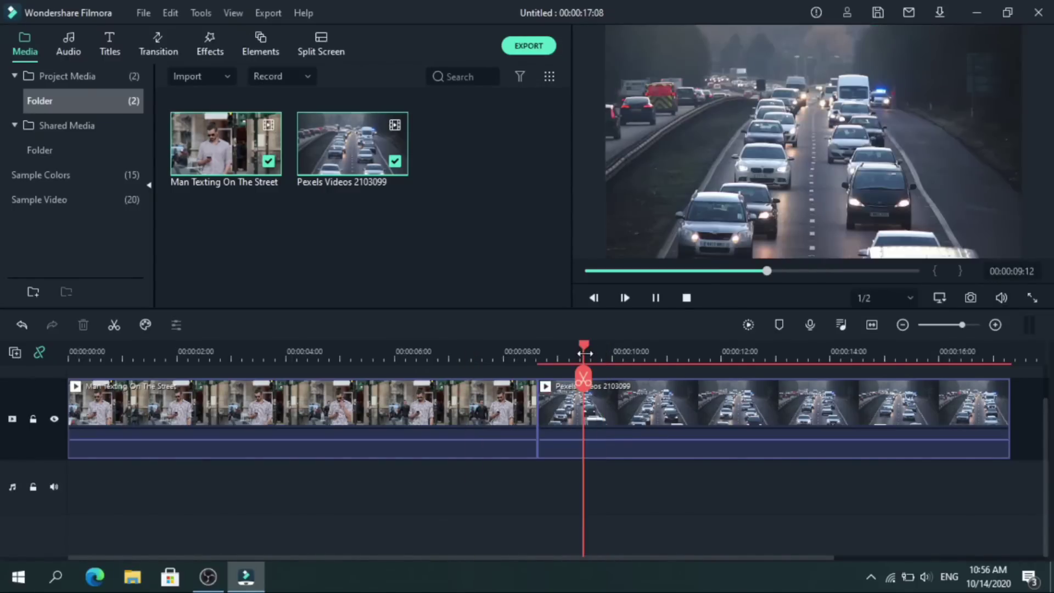
double_click(628, 390)
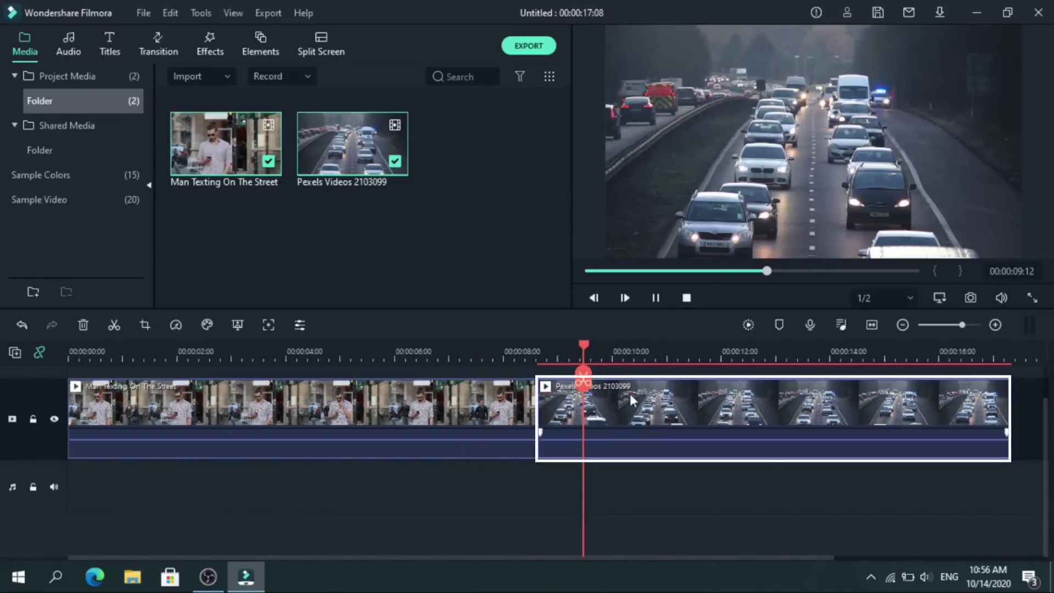
left_click(98, 38)
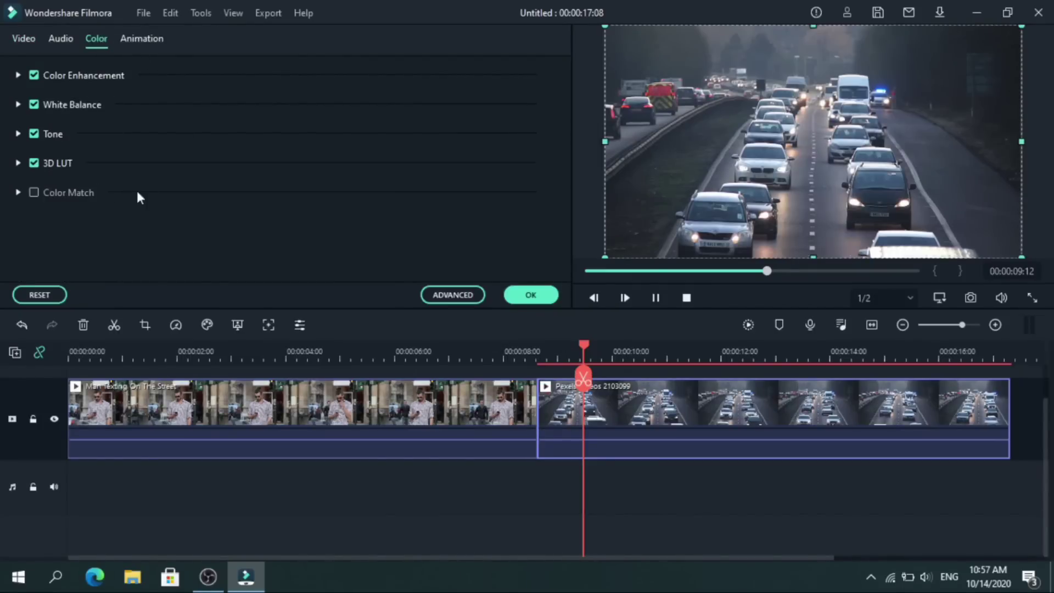
left_click(32, 193)
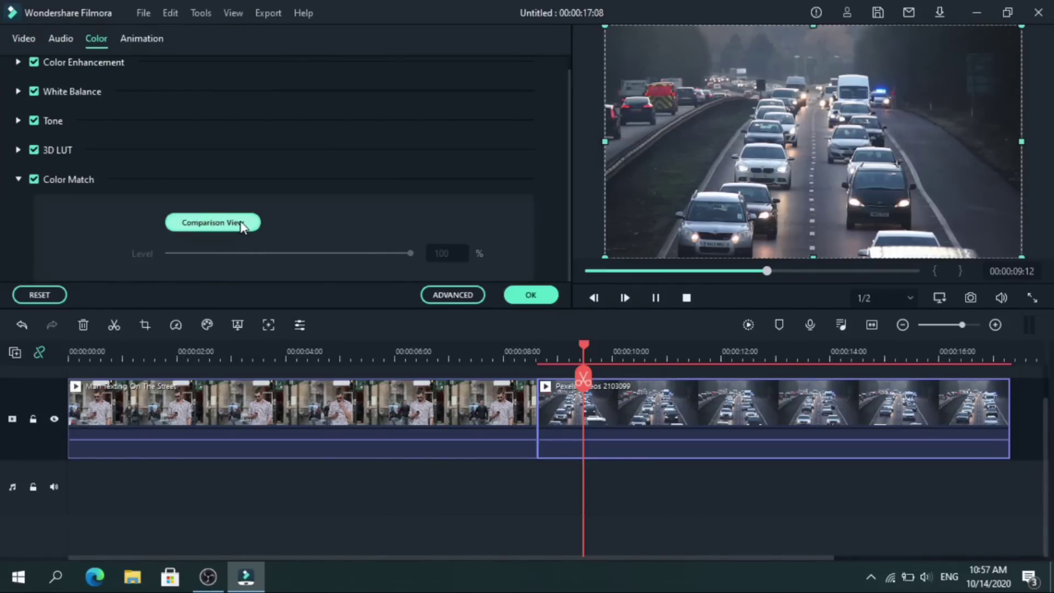
left_click(241, 222)
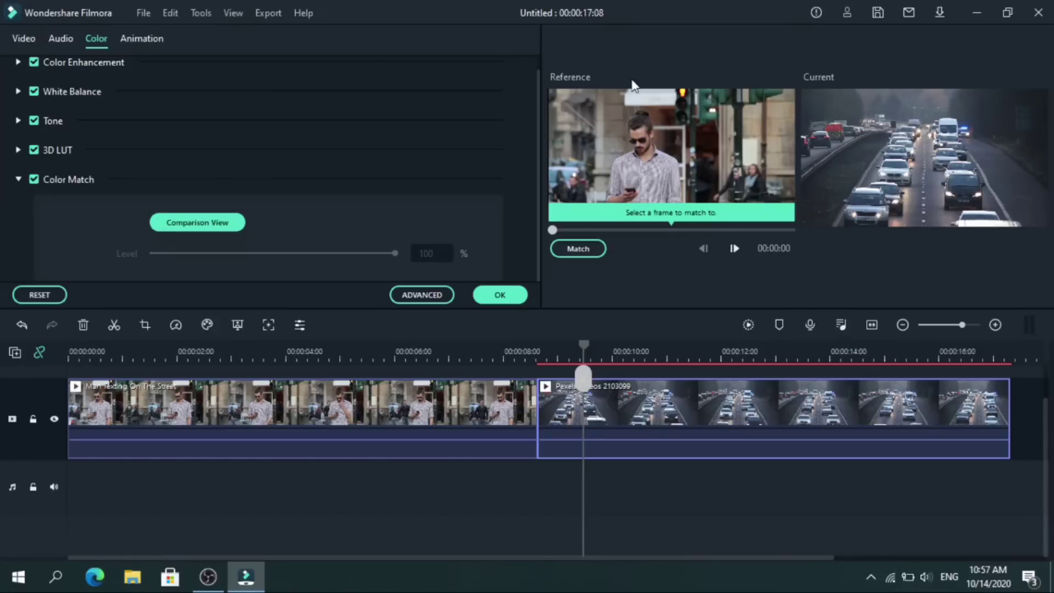
Step: Match the traffic clip's colours to the 00:00:01 street frame and lower the level to 20
left_click(575, 229)
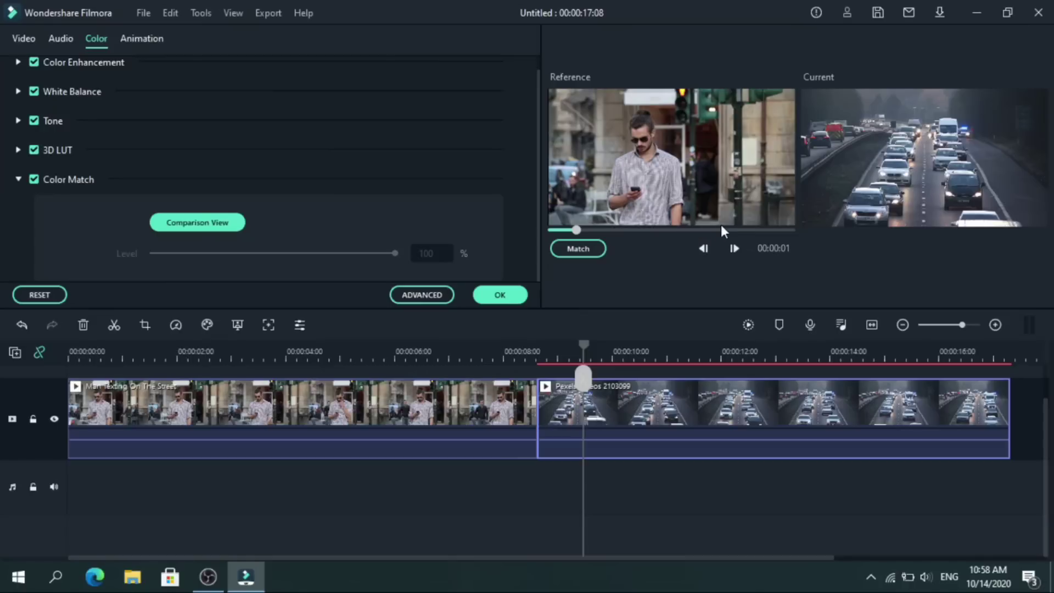
left_click(753, 229)
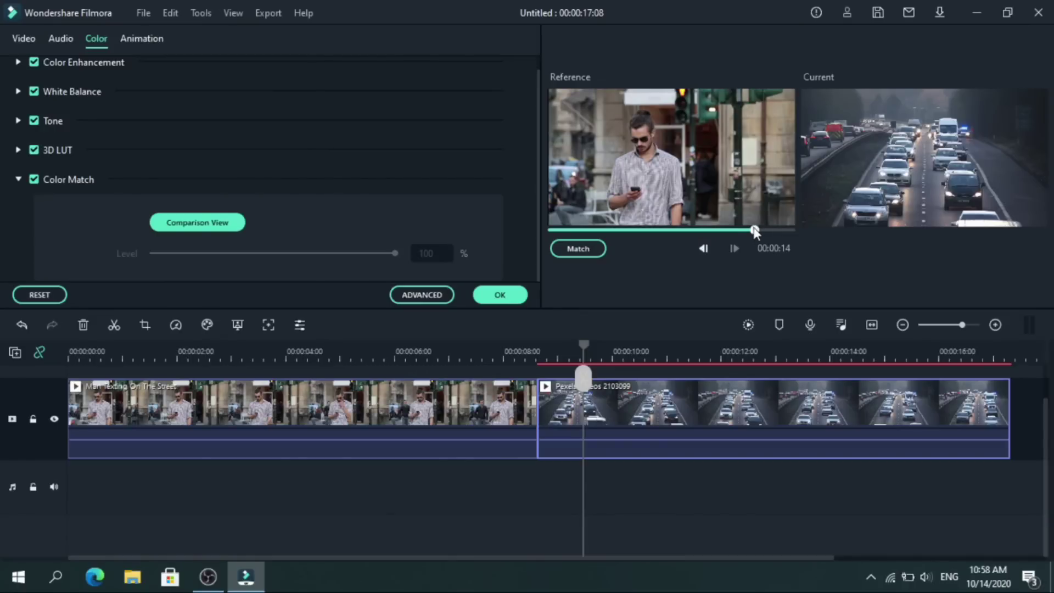
left_click(576, 229)
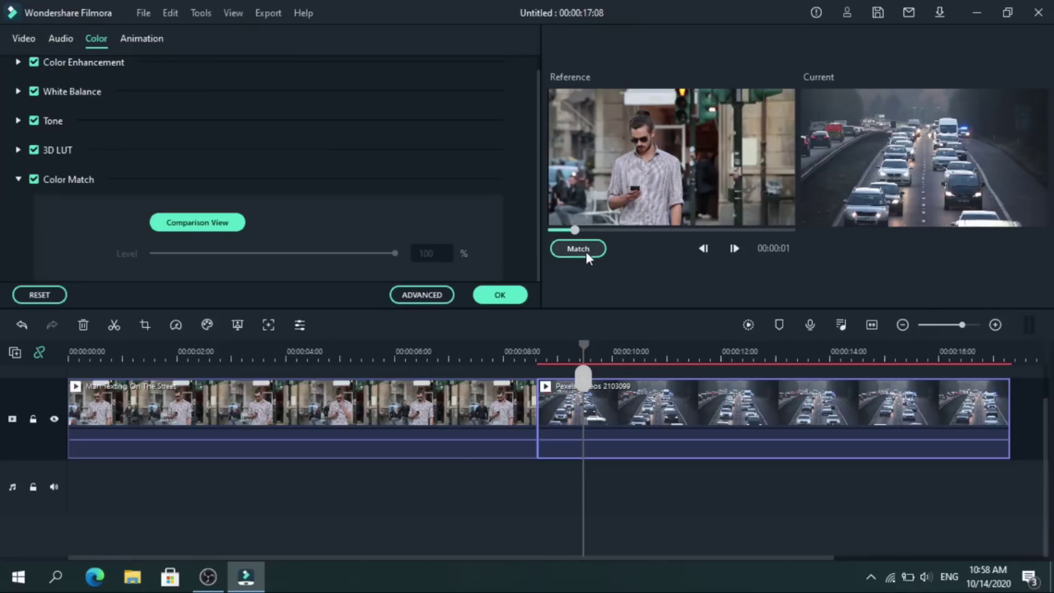
left_click(585, 251)
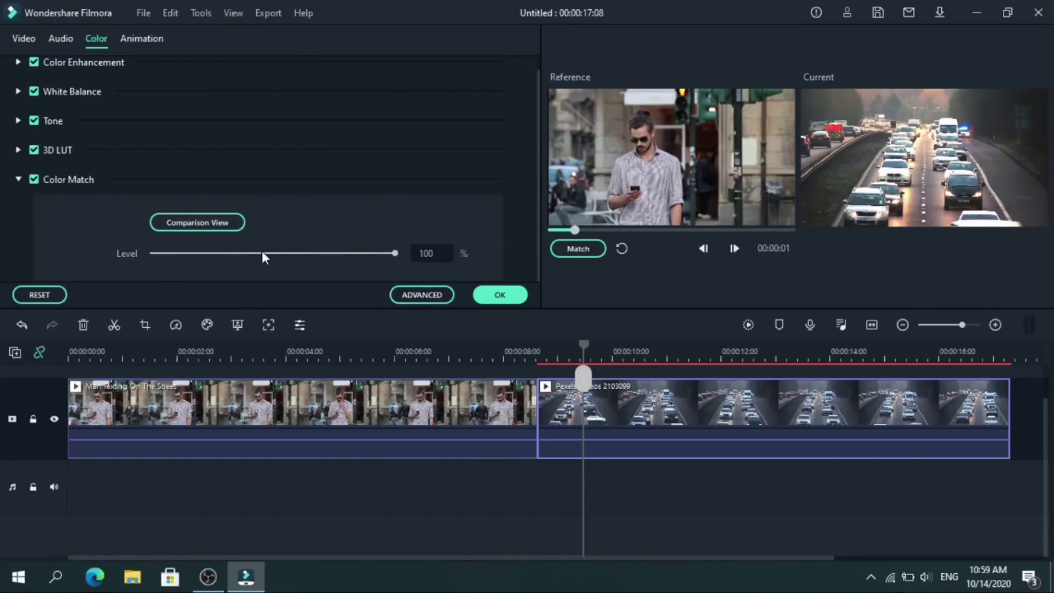
left_click_drag(397, 253, 201, 254)
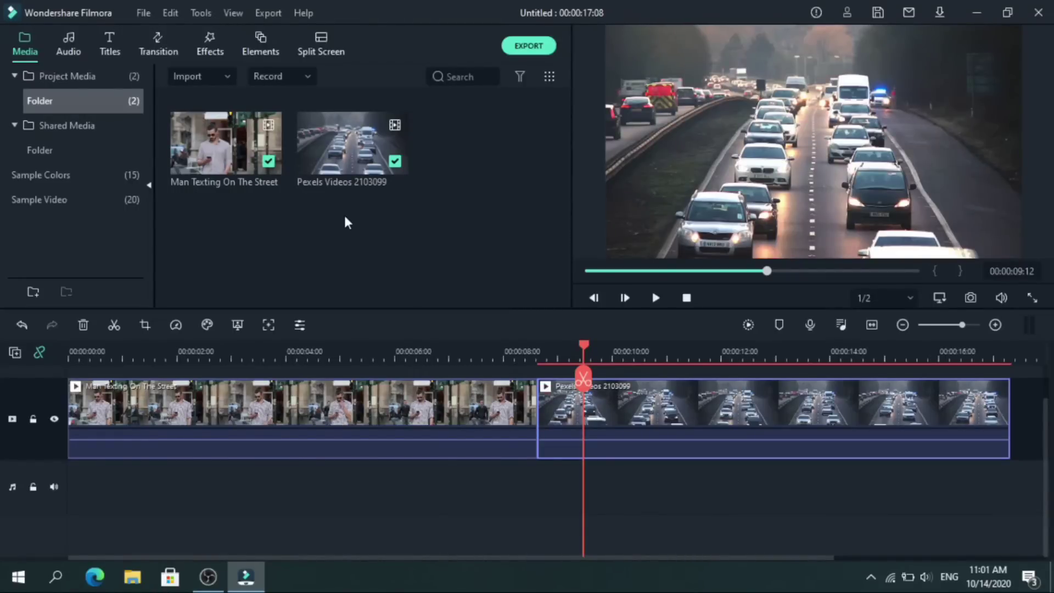
Step: Switch the interface appearance to Light Mode in File > Preferences
left_click(143, 13)
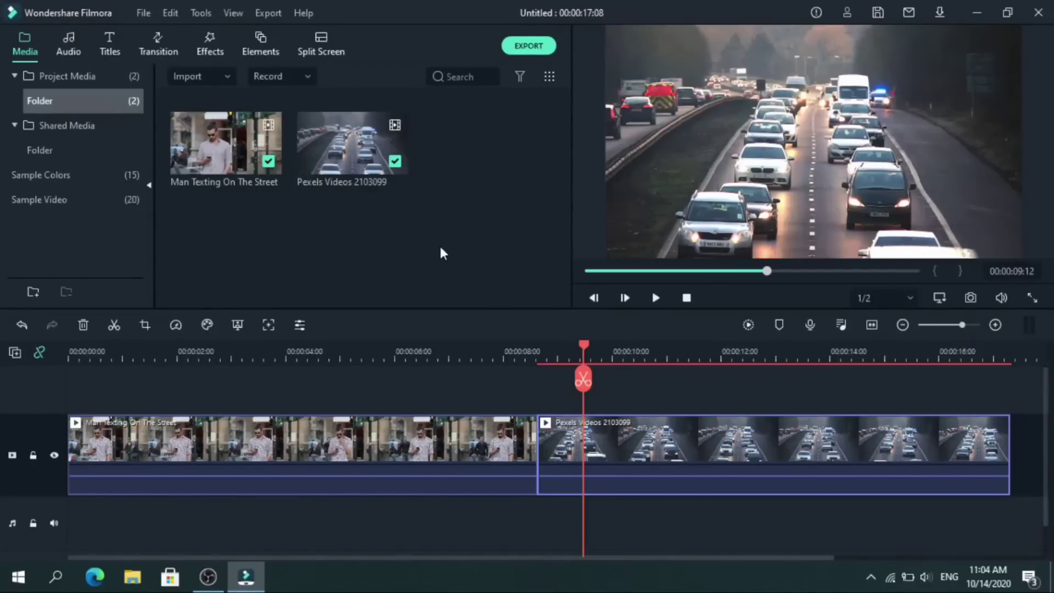
left_click(142, 13)
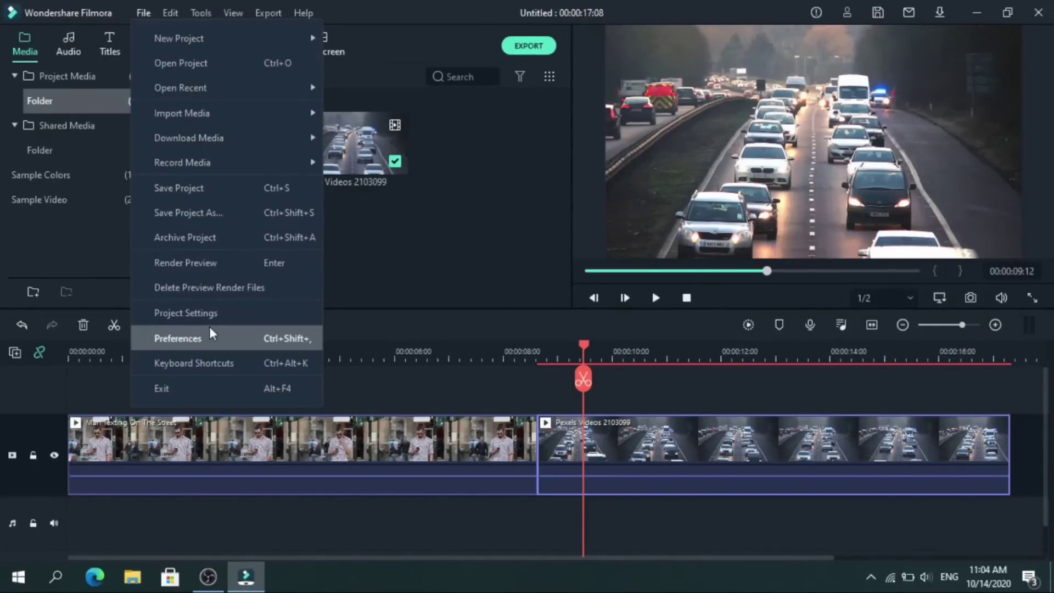
left_click(225, 332)
left_click(117, 210)
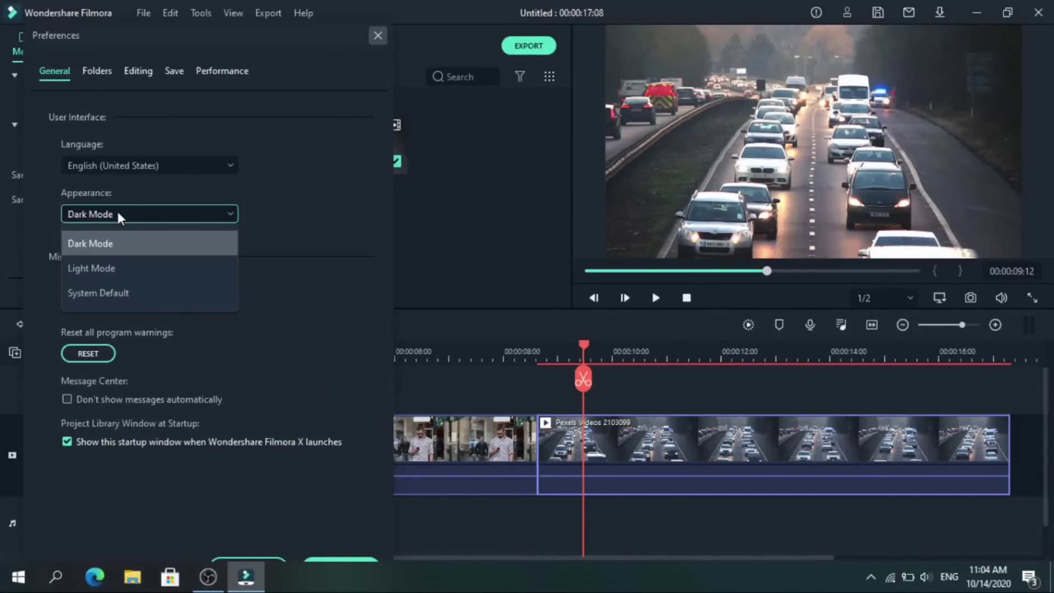
left_click(116, 269)
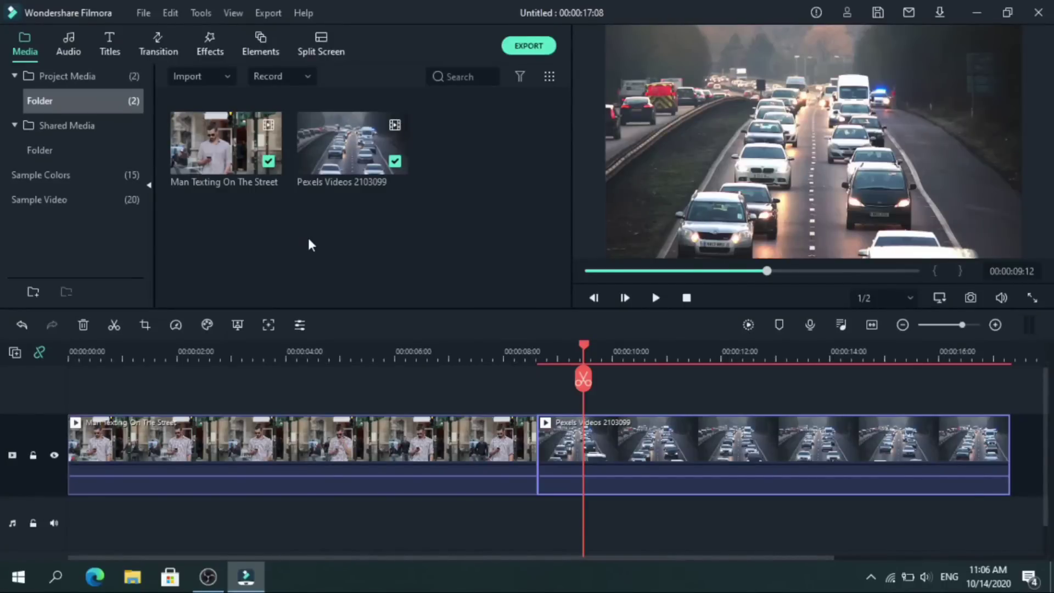
Step: Preview the Basic 1 title from the Plain Text title templates
left_click(109, 44)
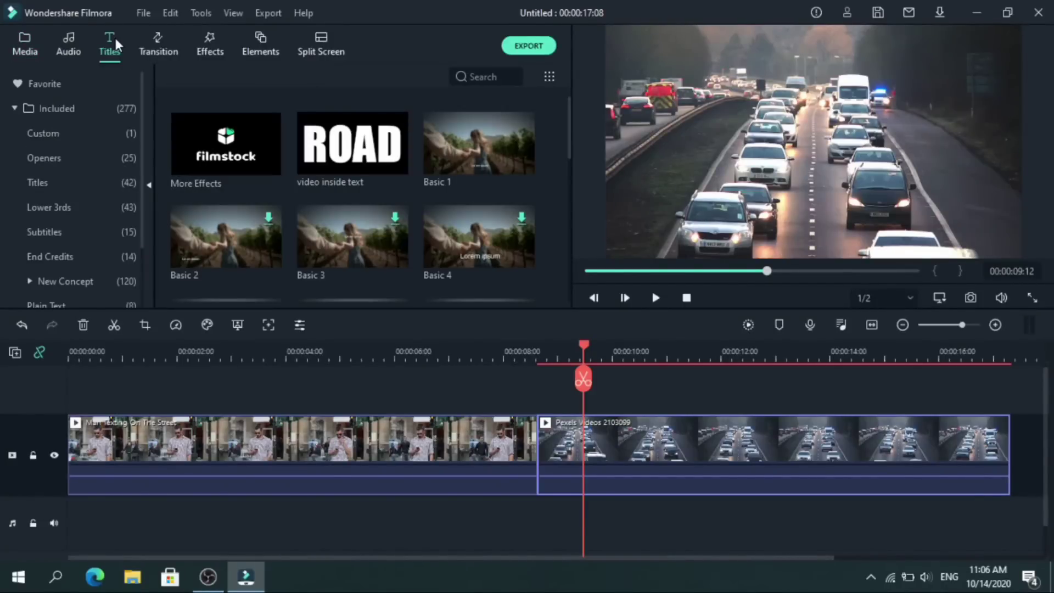
left_click(76, 304)
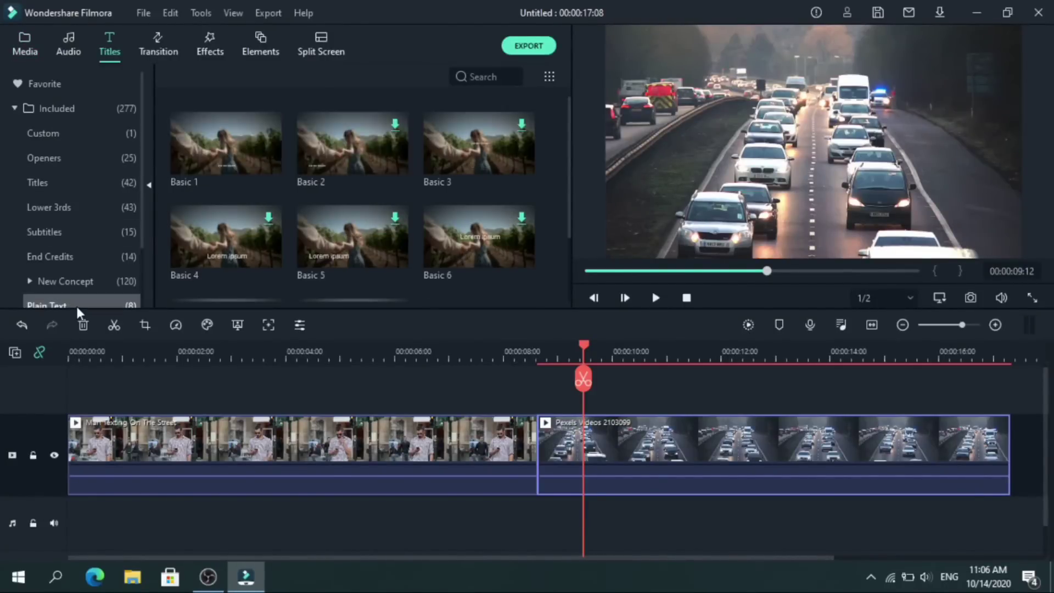
left_click(195, 143)
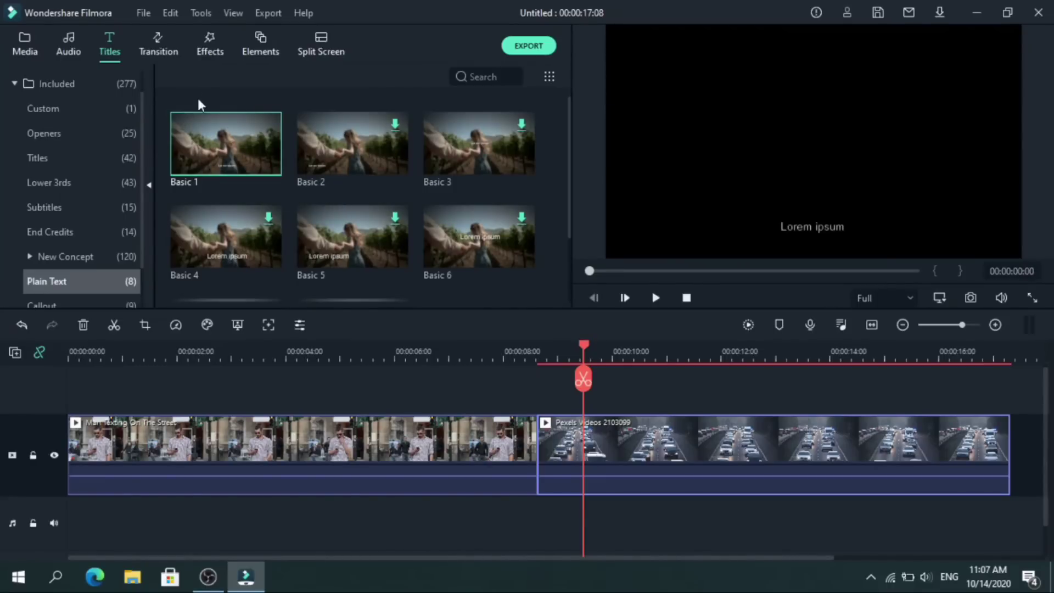
Step: Browse the Fun category of Elements and preview the Energy Orb element
left_click(262, 39)
scroll(80, 230, "down", 4)
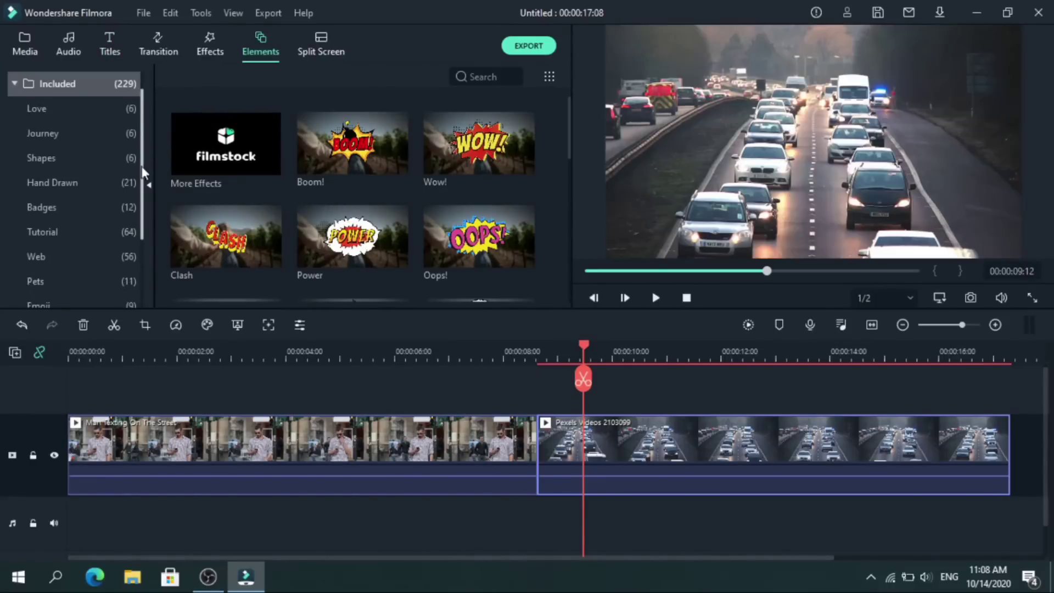
left_click(71, 257)
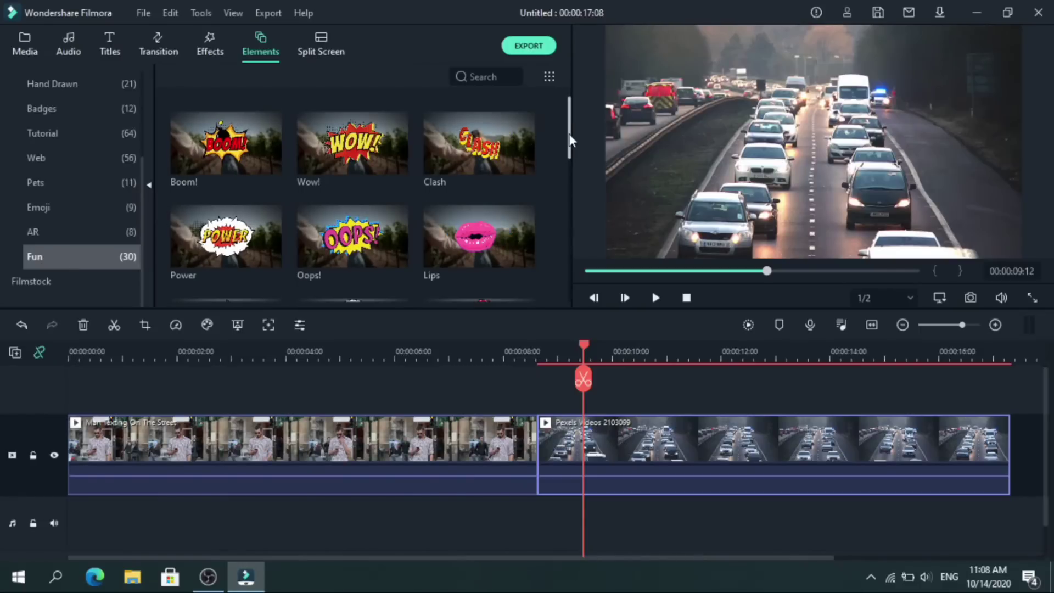
left_click_drag(569, 129, 574, 277)
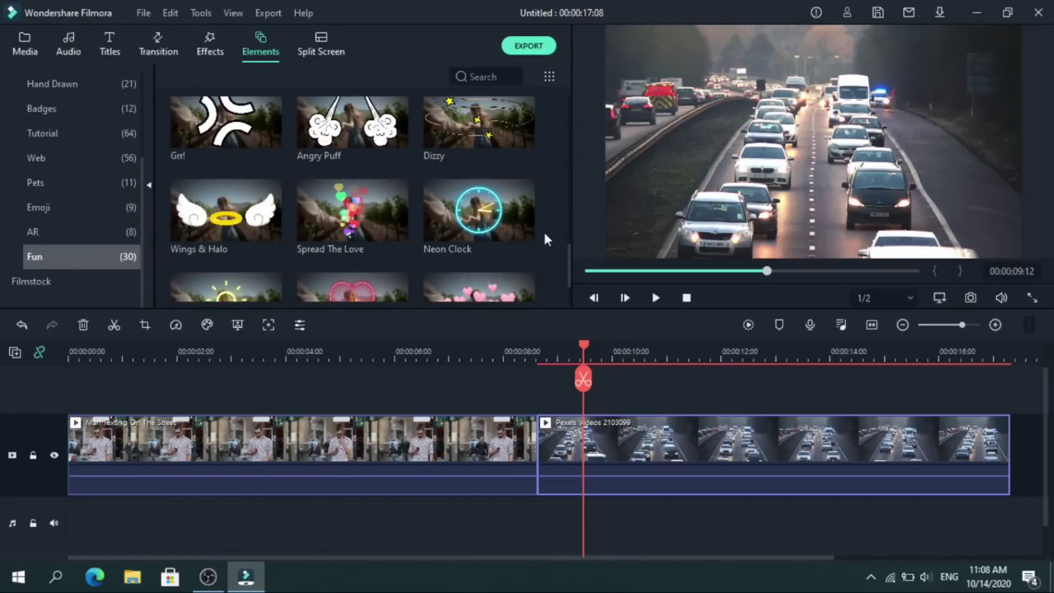
scroll(384, 175, "up", 2)
left_click(352, 164)
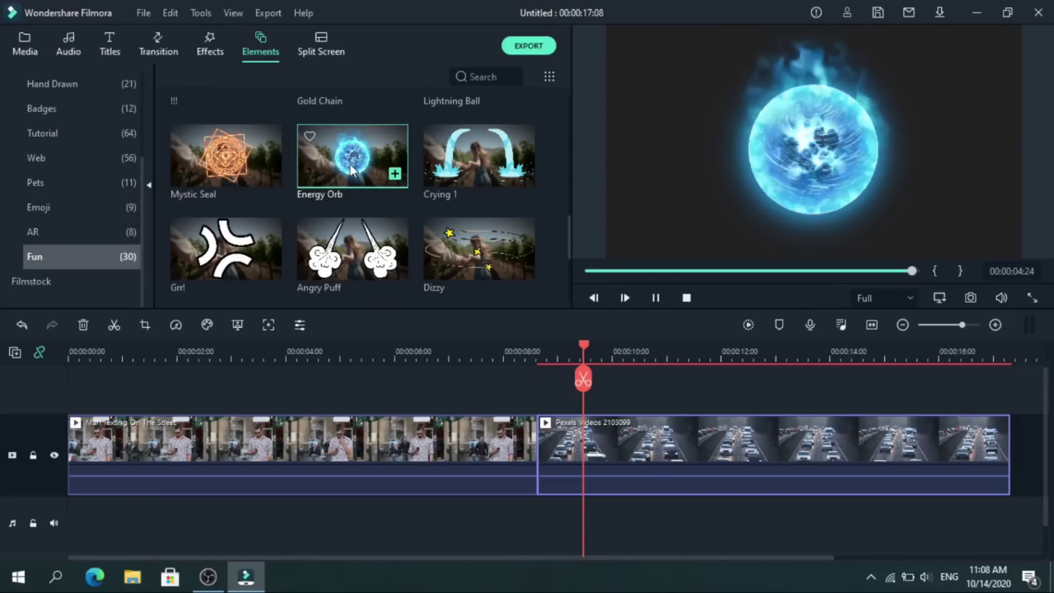